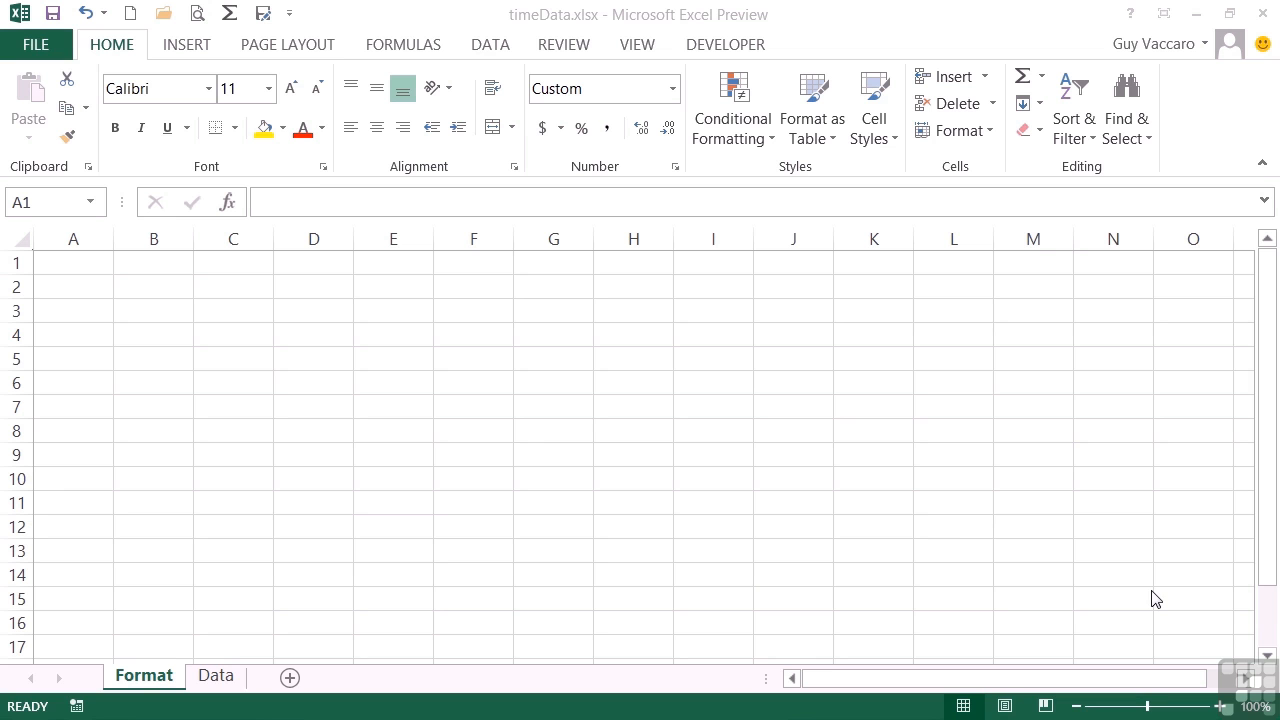
Step: Enter the time 12:00 in cell A1 and reselect the cell to check its stored value
click(88, 266)
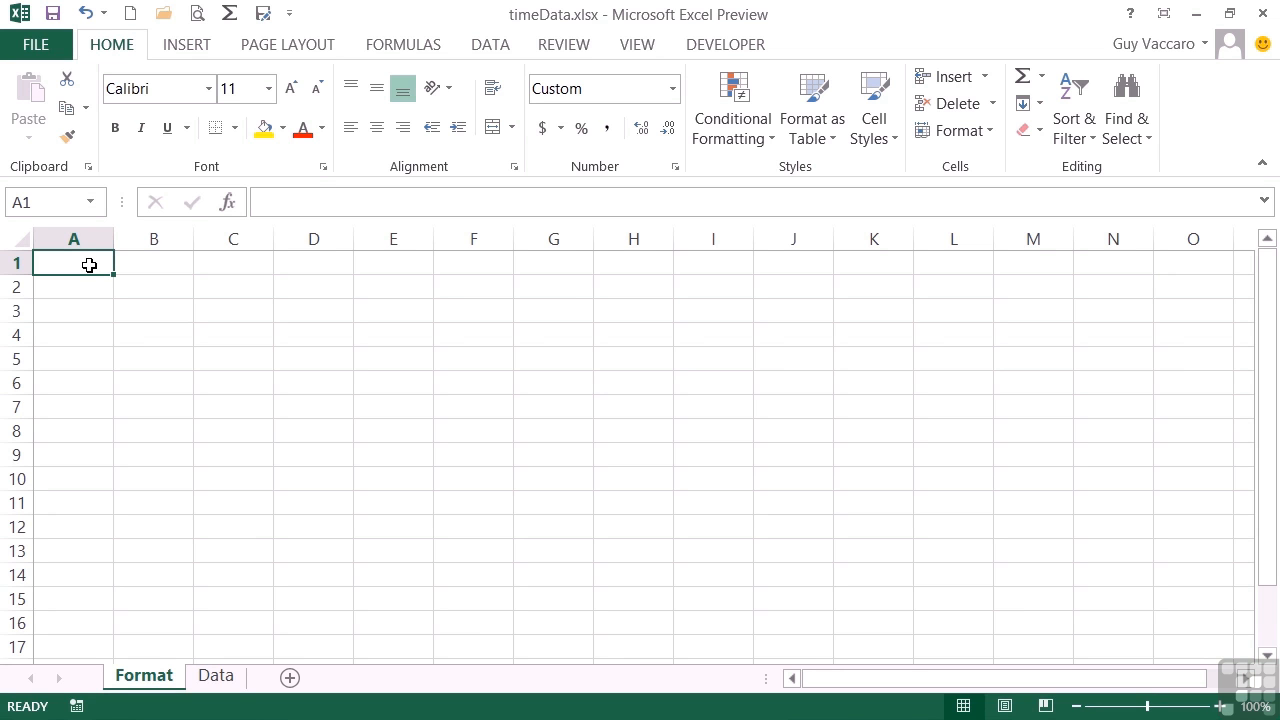
text(12:00)
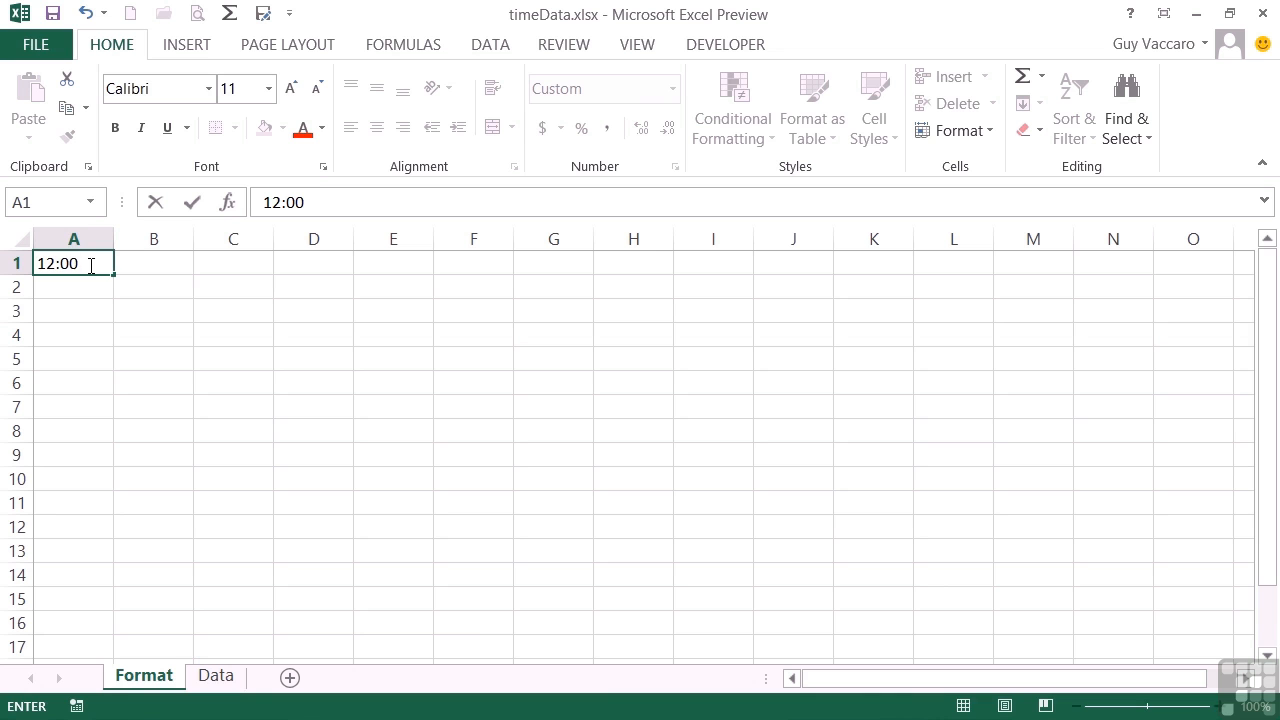
key(Return)
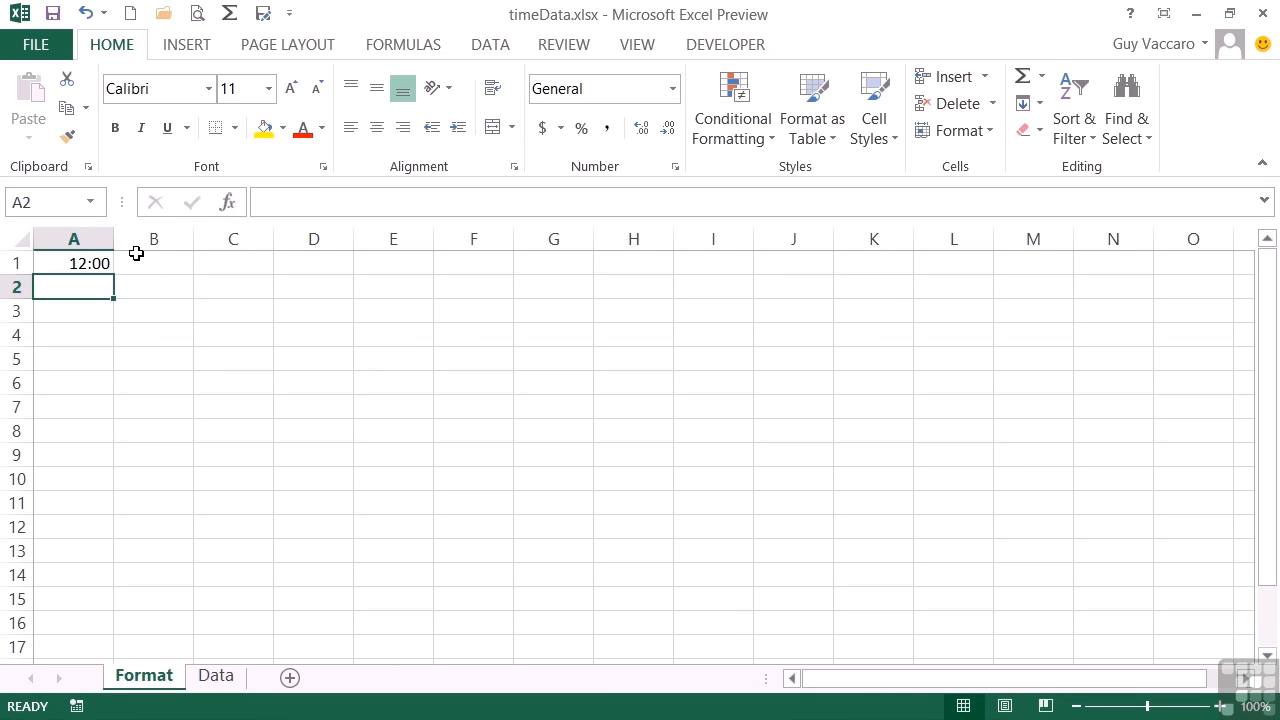
key(Up)
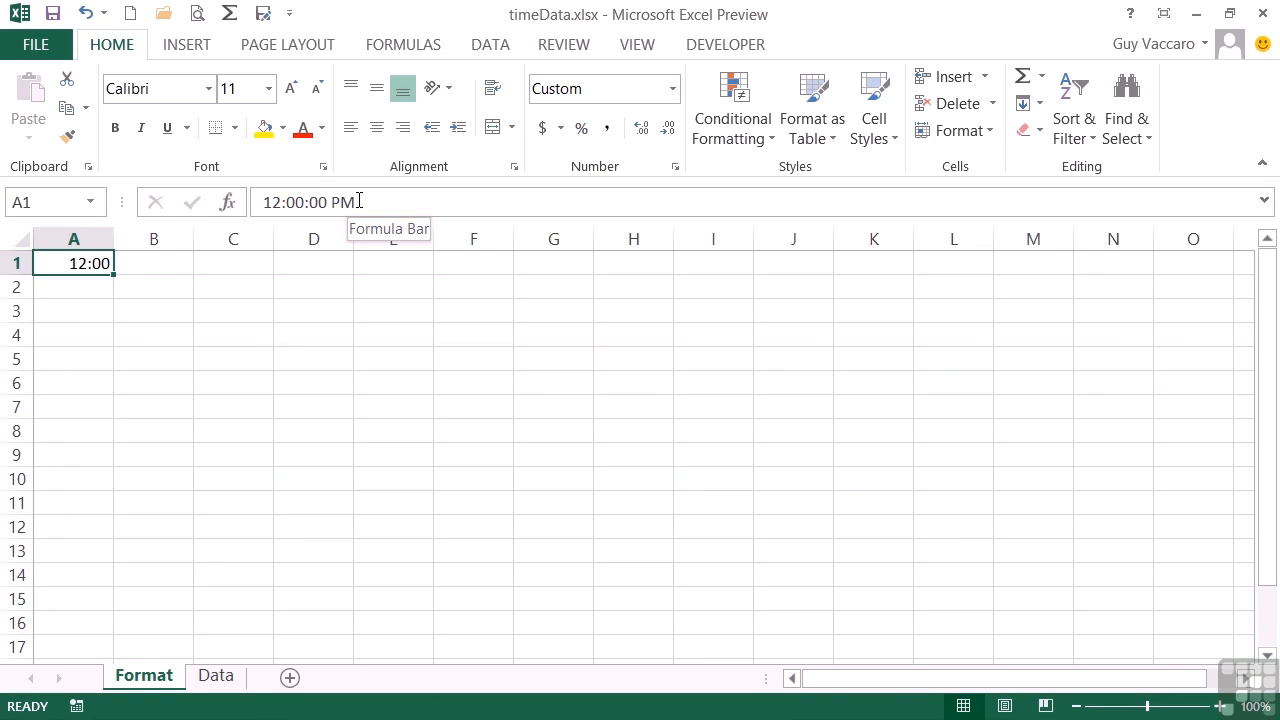
Step: Enter the time 14:25 in cell A2 and reselect the cell to check its stored value
click(103, 289)
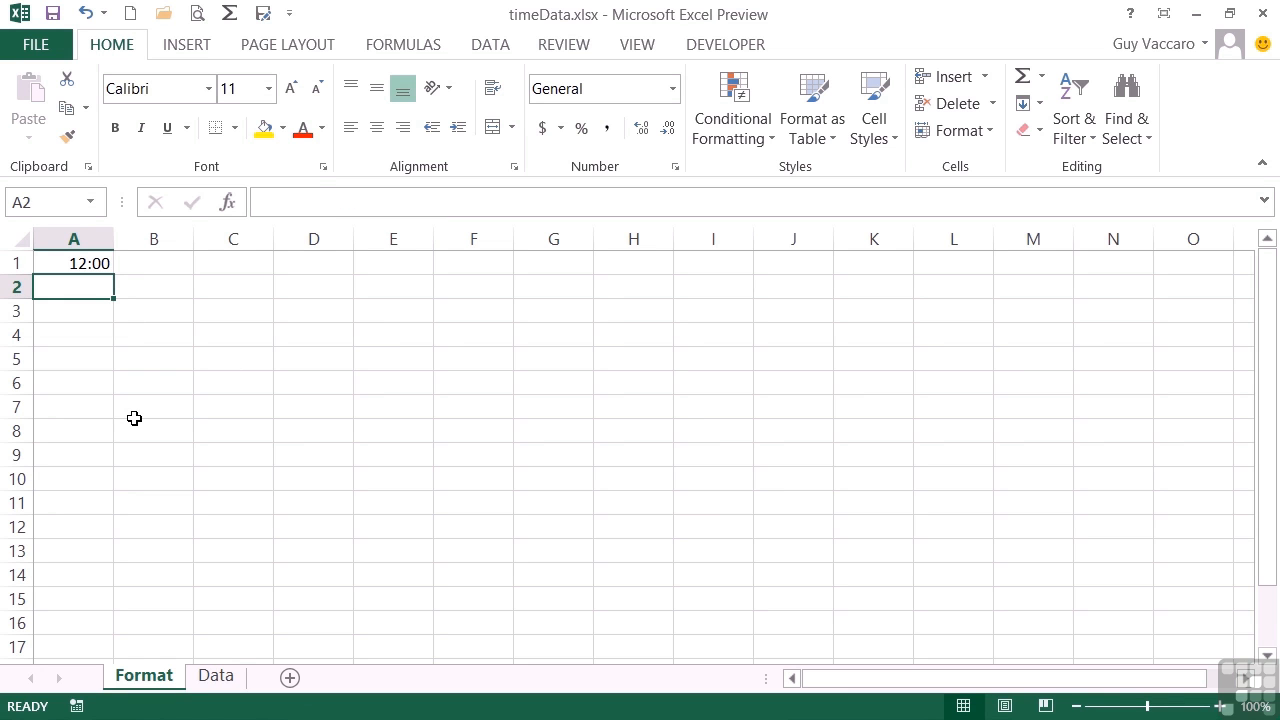
text(14)
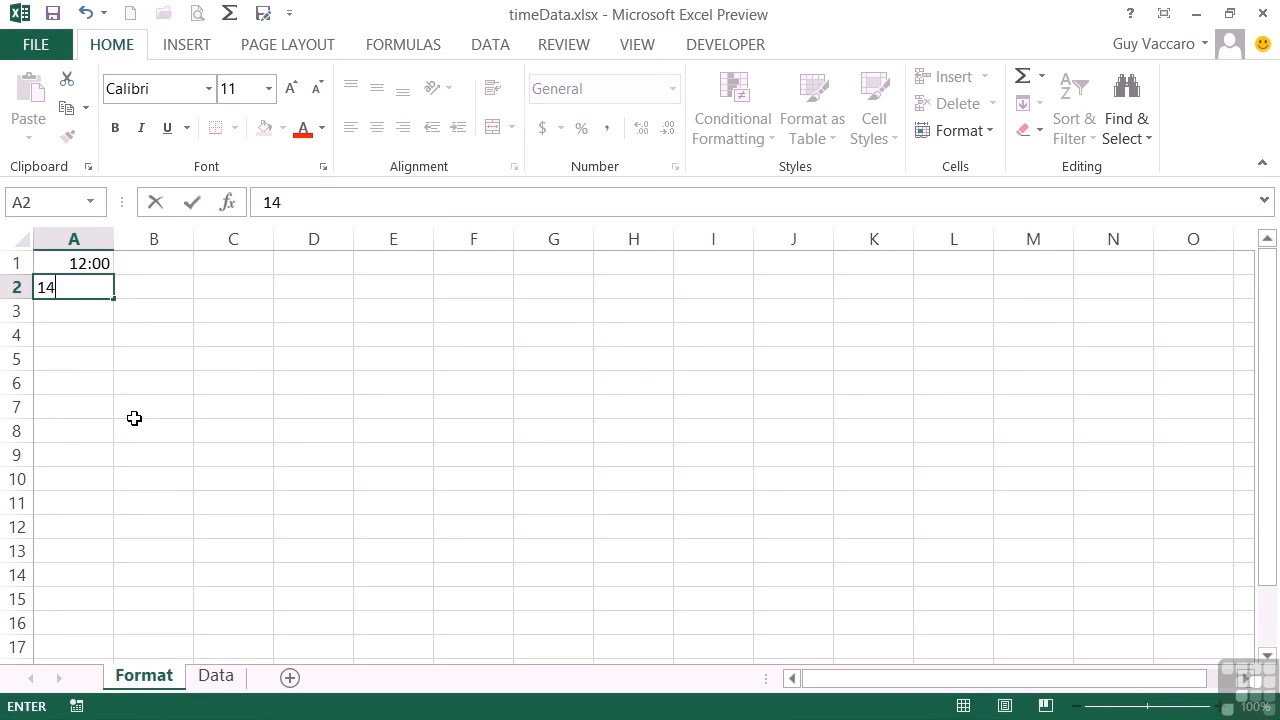
text(:25)
key(Tab)
click(84, 288)
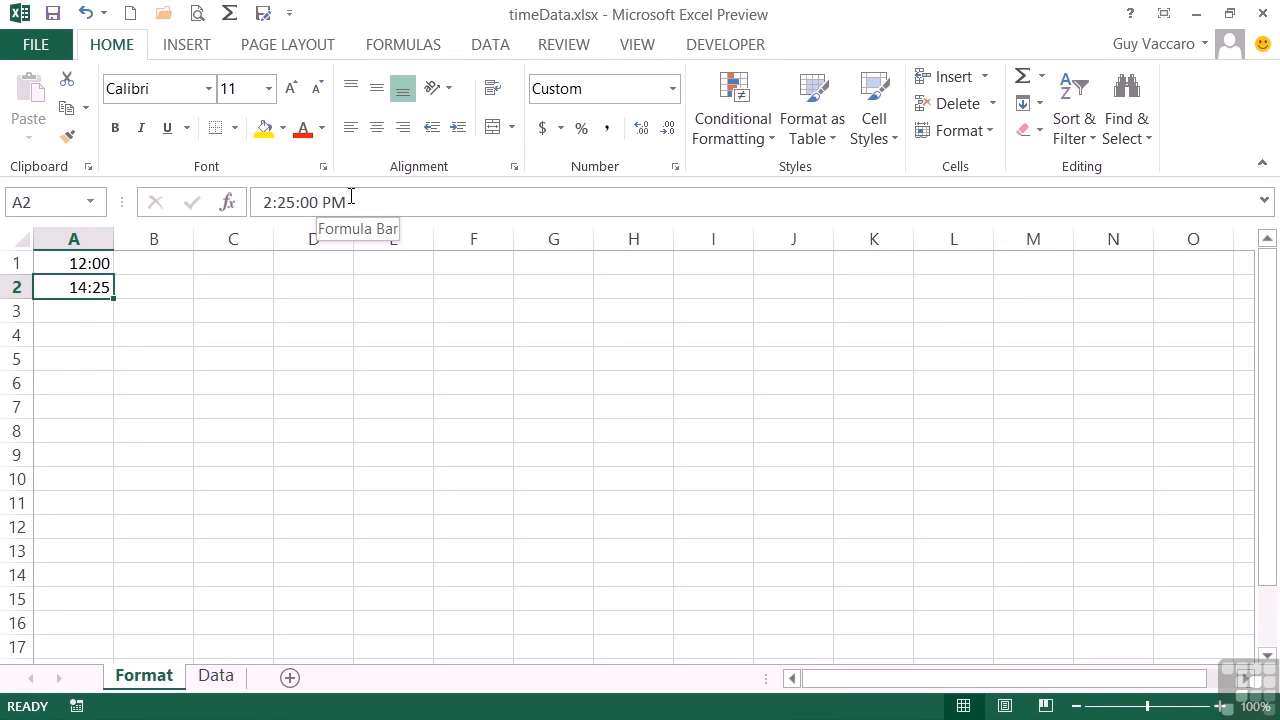
Step: Enter the time 15:25:30, including seconds, in cell A3 and reselect the cell
click(79, 313)
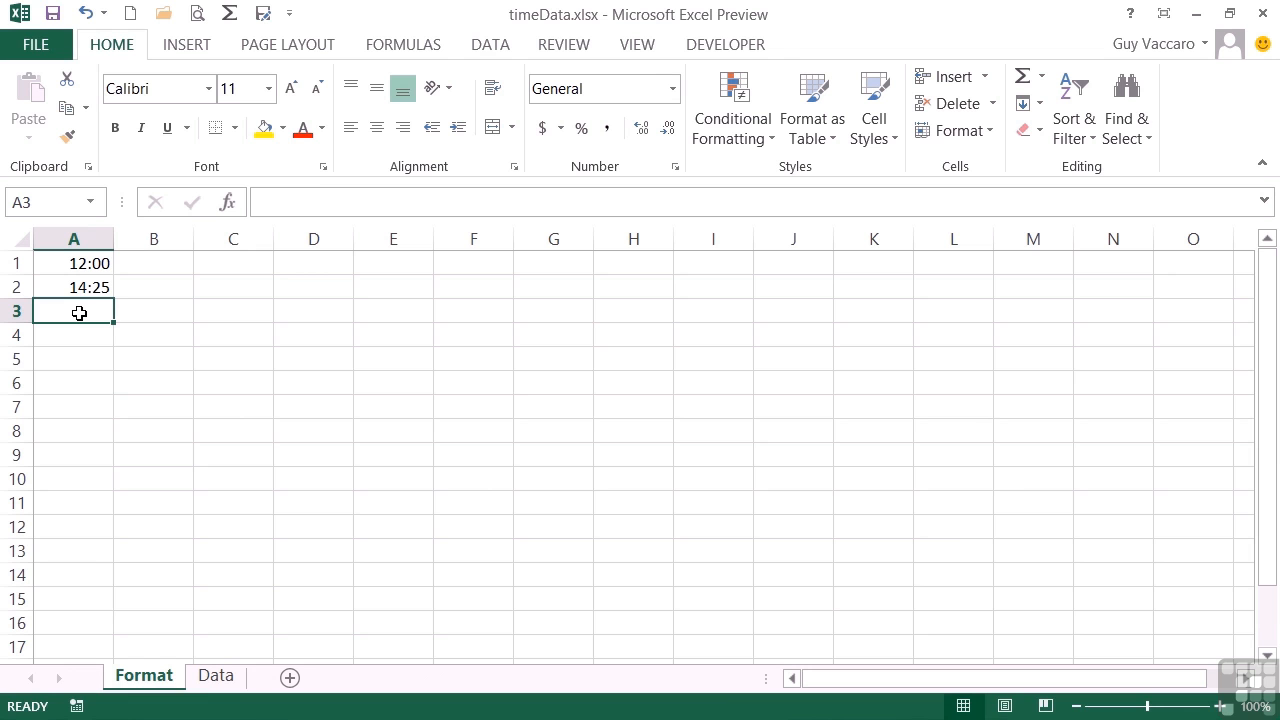
text(15)
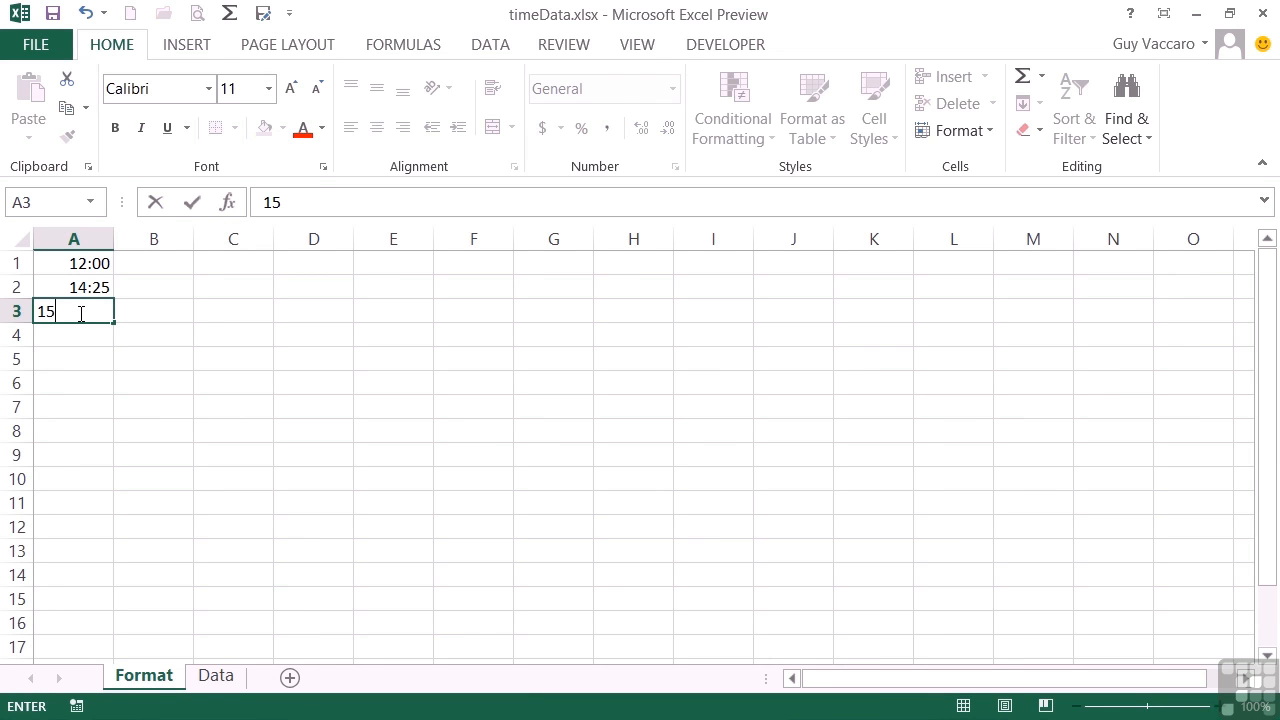
text(:25:30)
key(Tab)
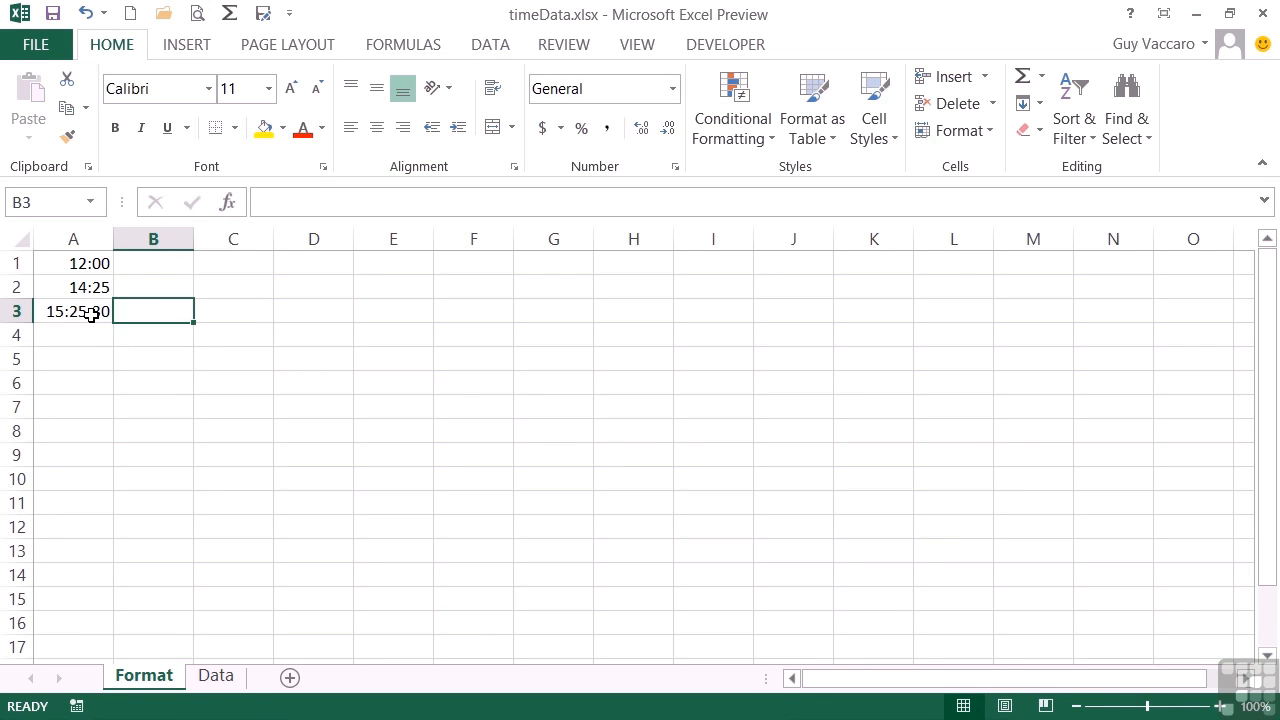
click(91, 315)
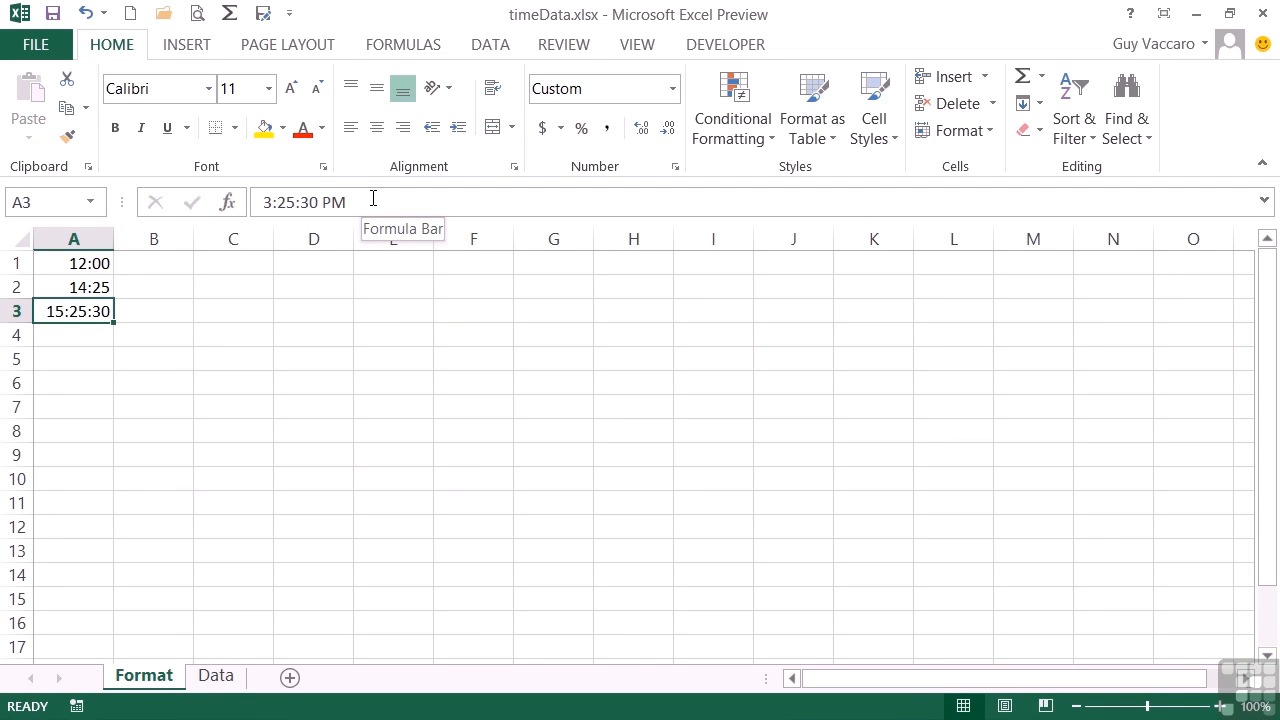
Step: Enter the times 20:00 in cell A4 and 10:00 in cell A5
click(87, 335)
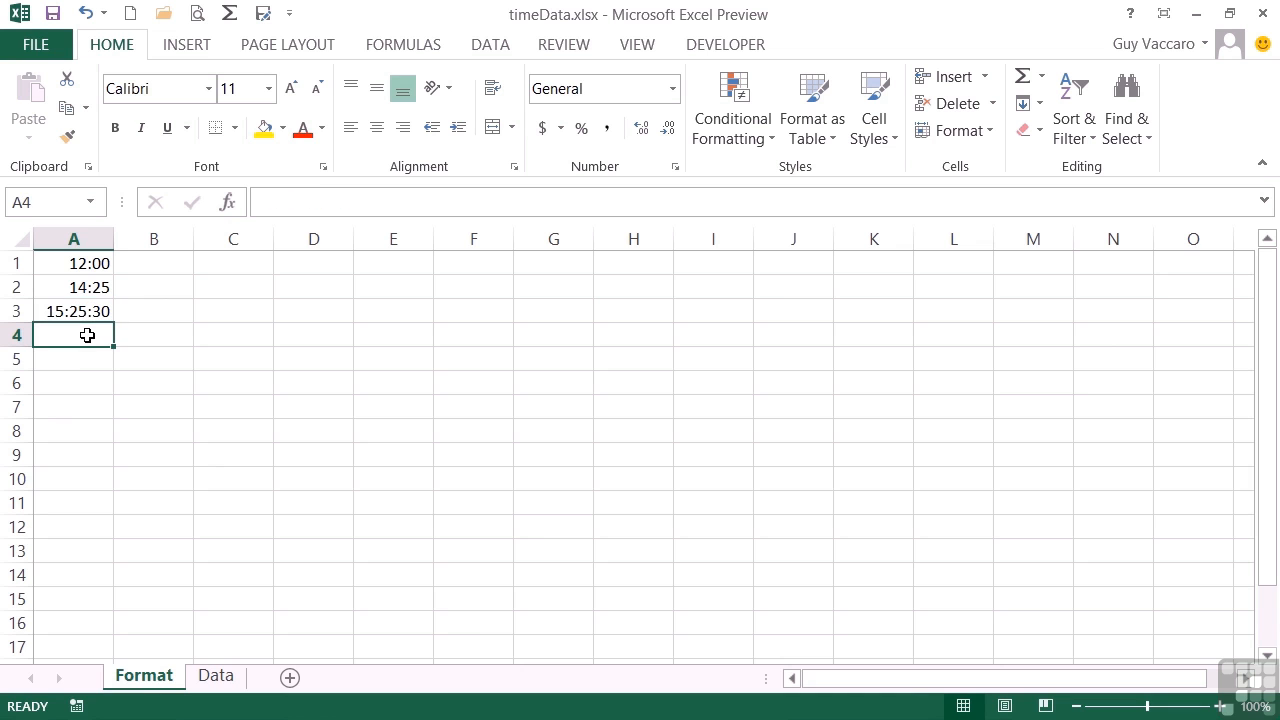
text(20:00)
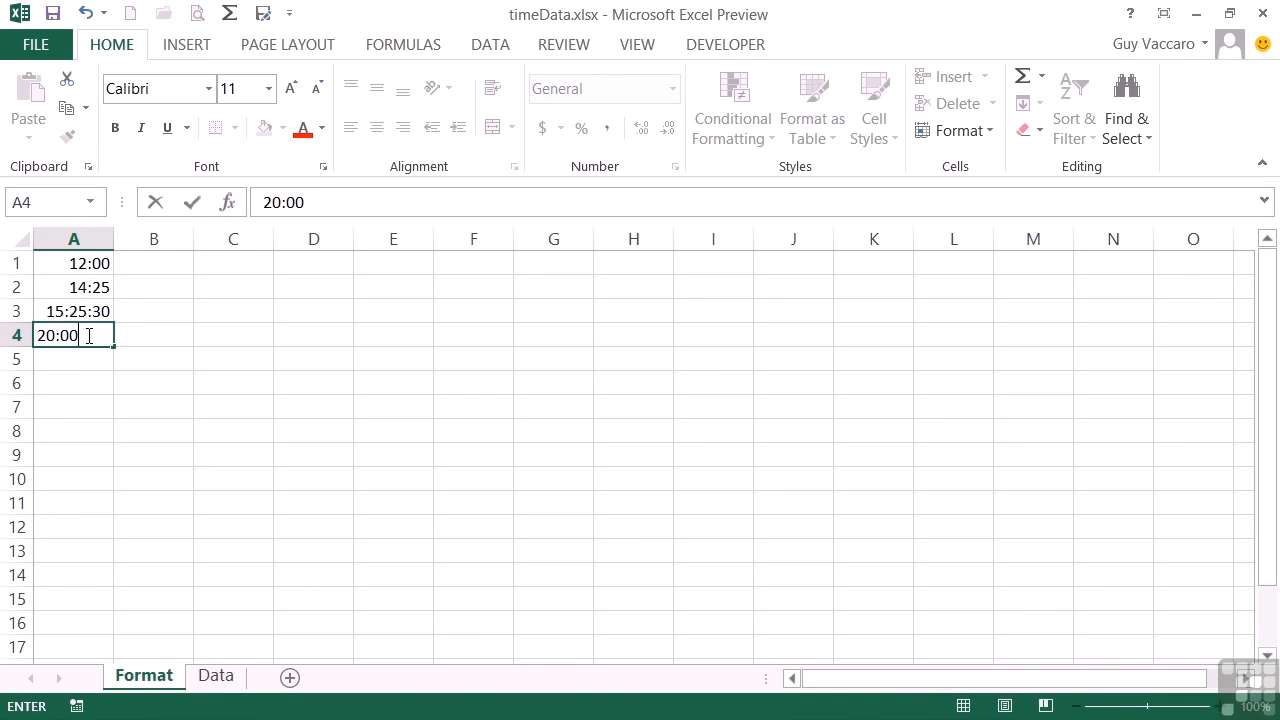
key(Tab)
click(87, 356)
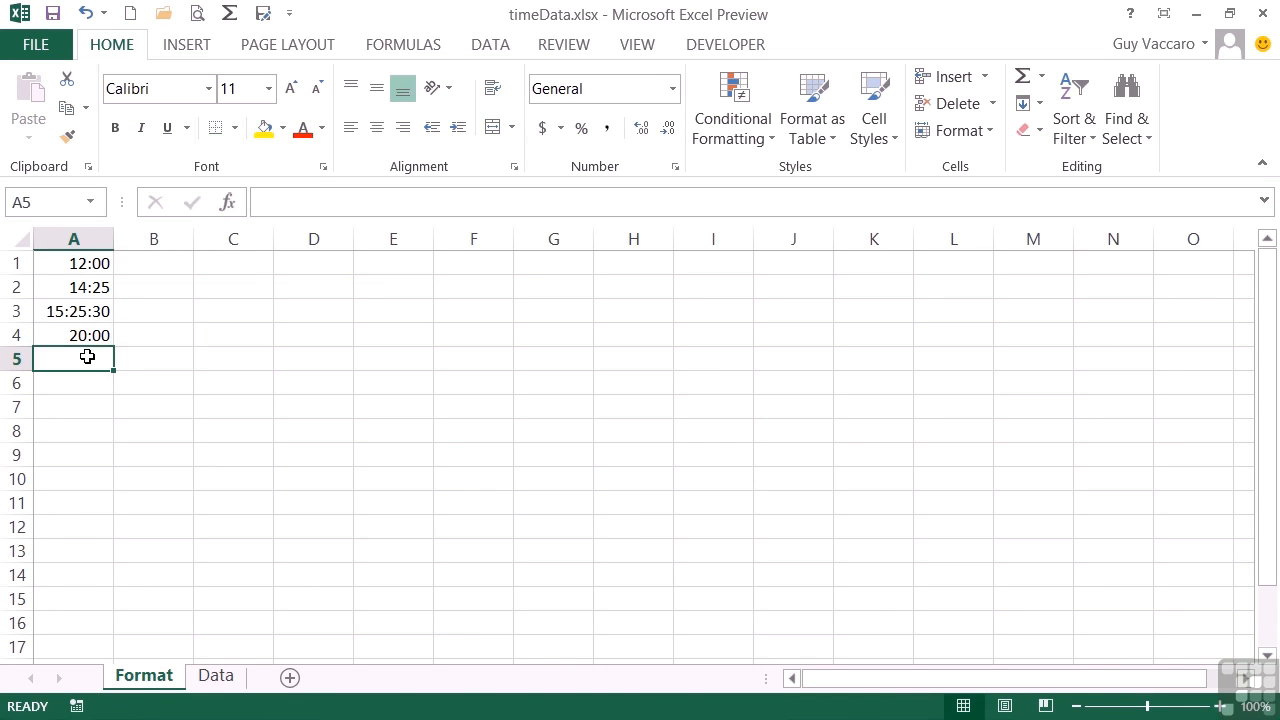
text(10:00)
key(Tab)
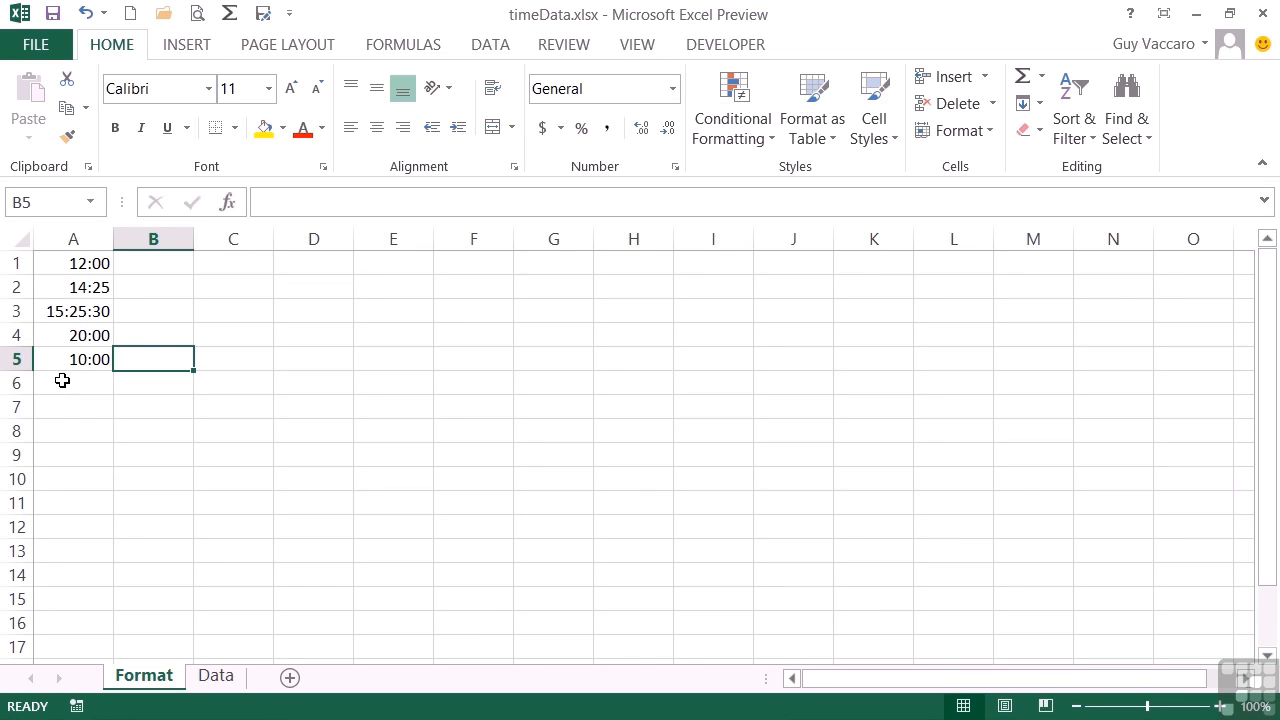
Step: Apply the General number format to the times in cells A1 and A2, one cell at a time
click(66, 360)
click(77, 335)
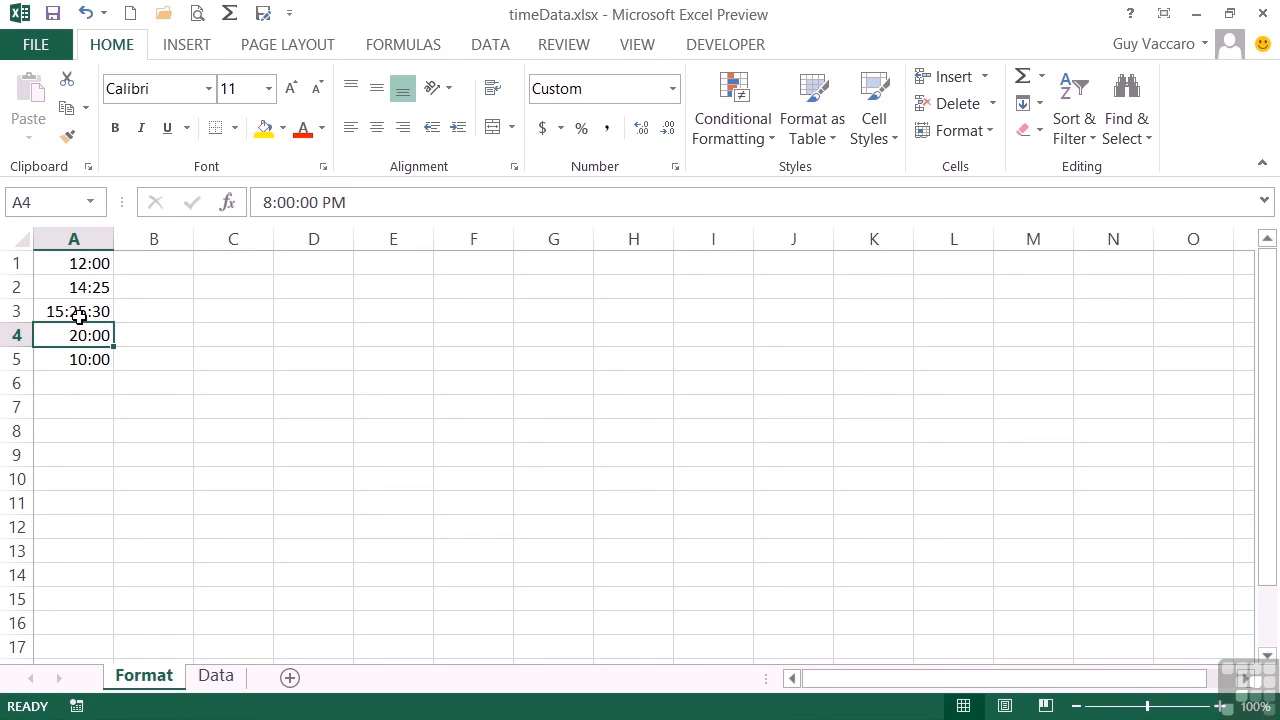
click(90, 264)
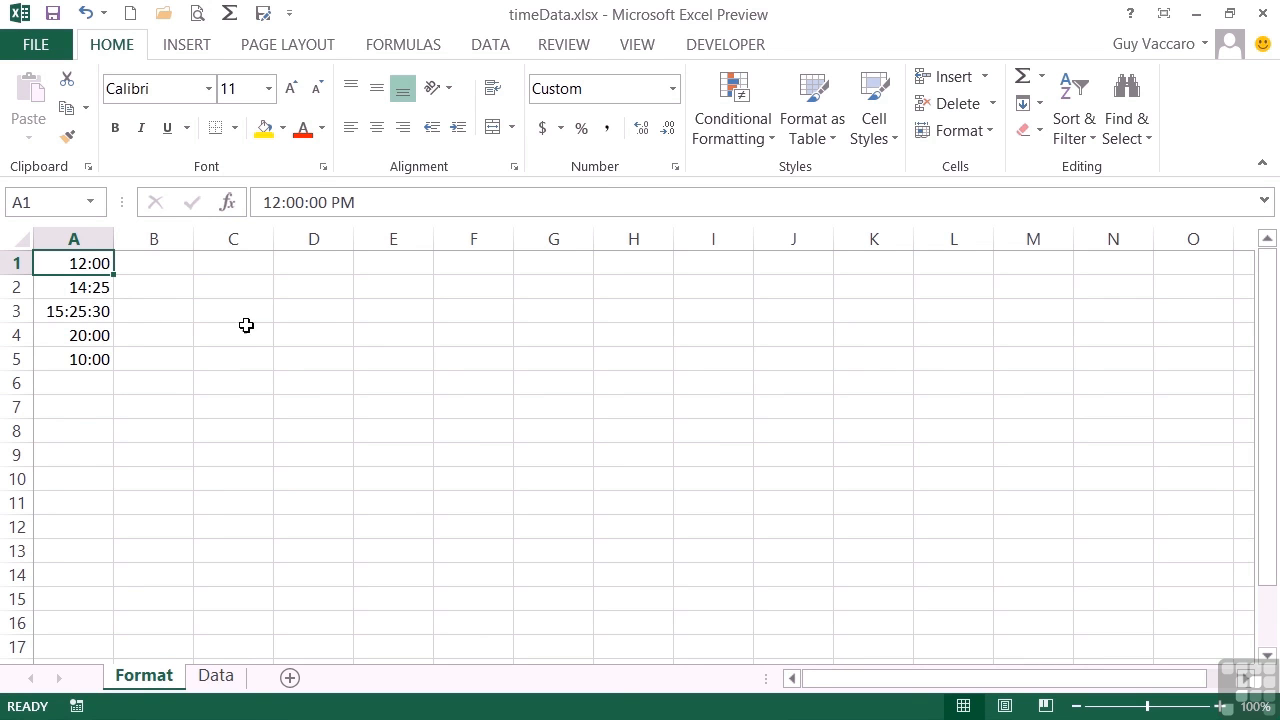
click(672, 88)
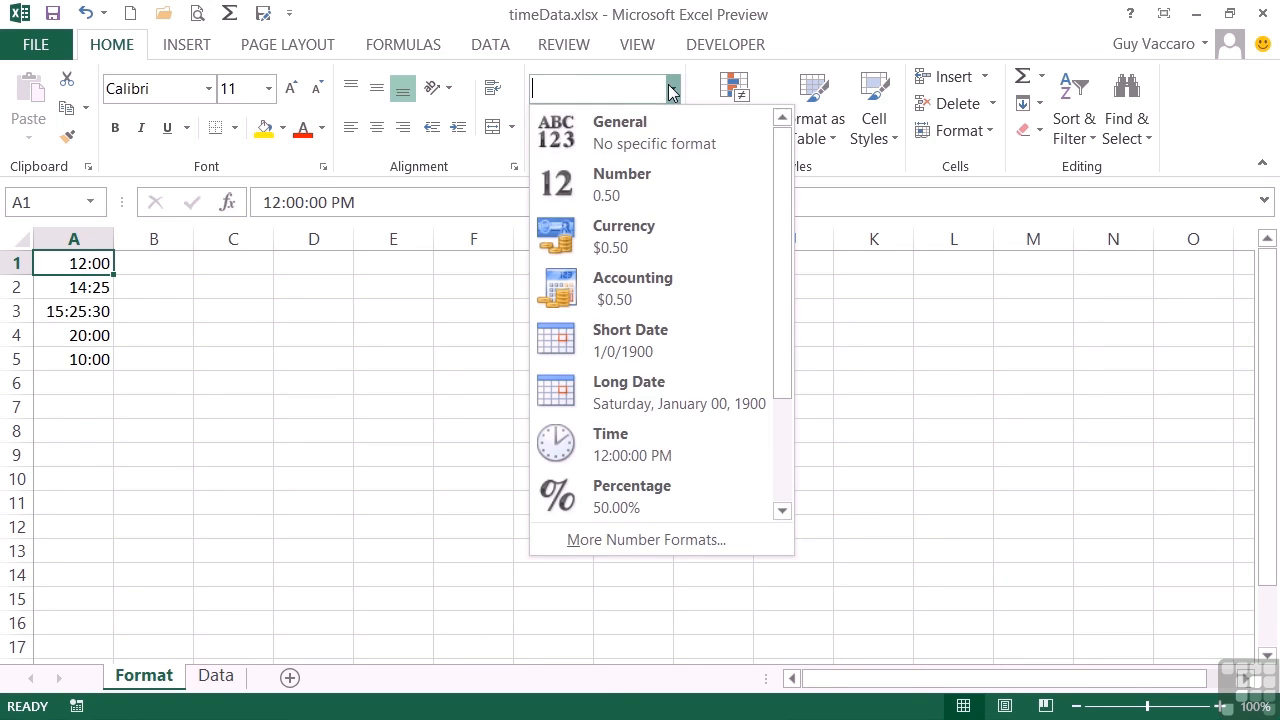
click(641, 126)
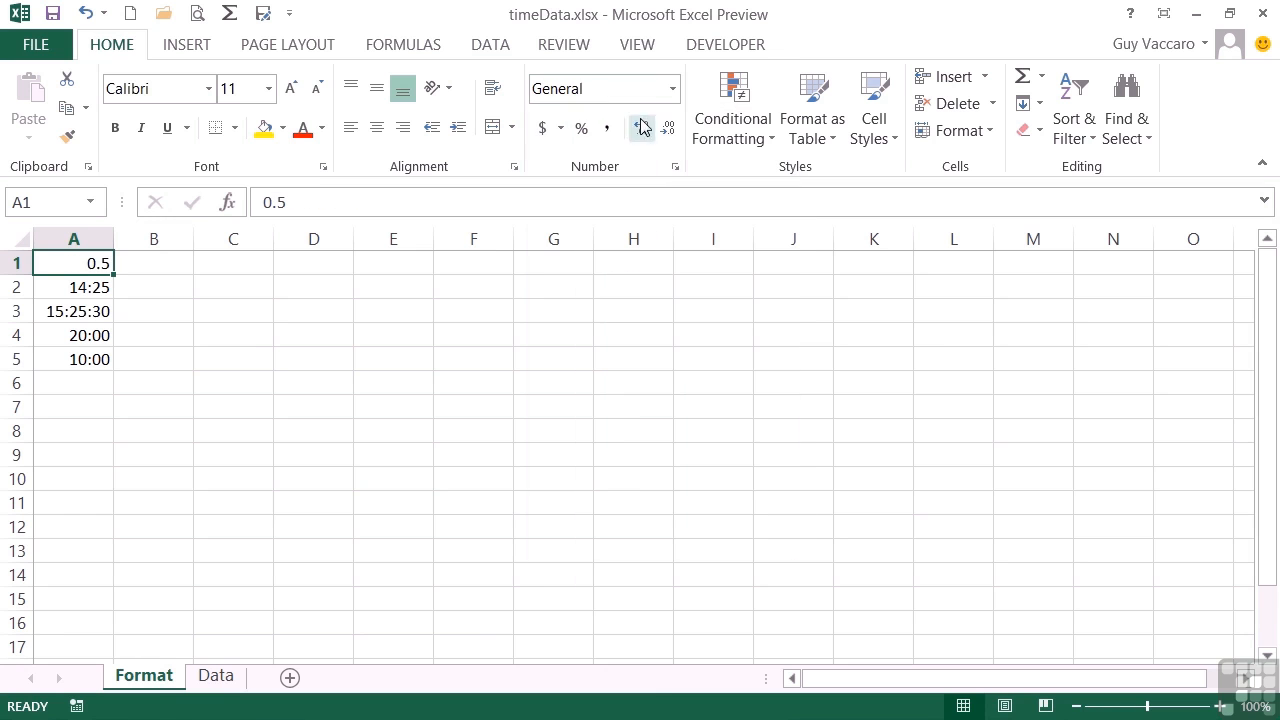
click(100, 288)
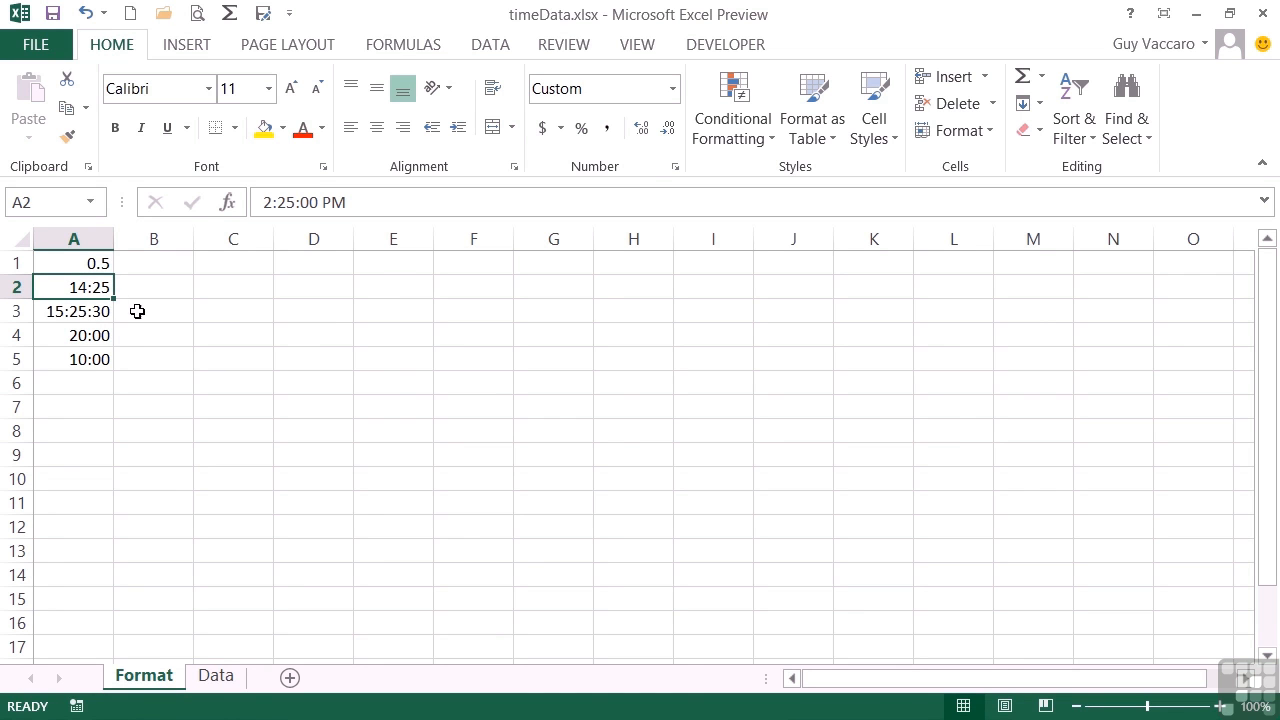
click(673, 89)
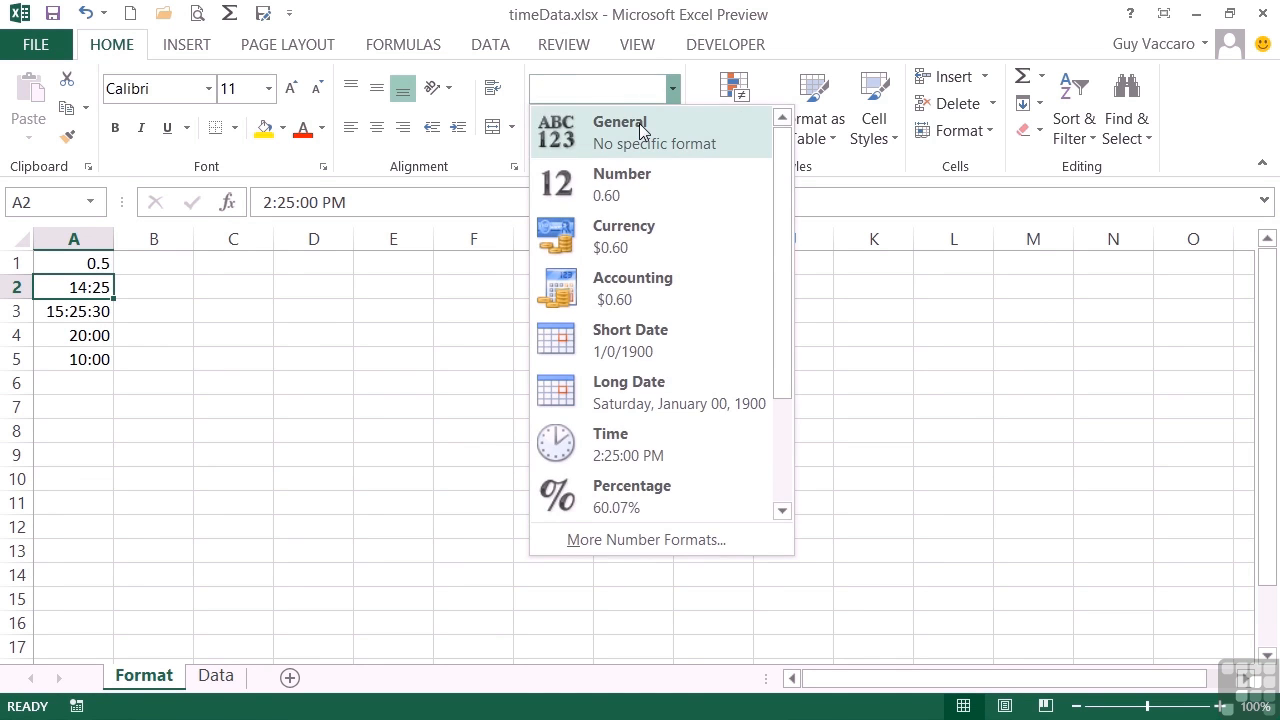
click(652, 125)
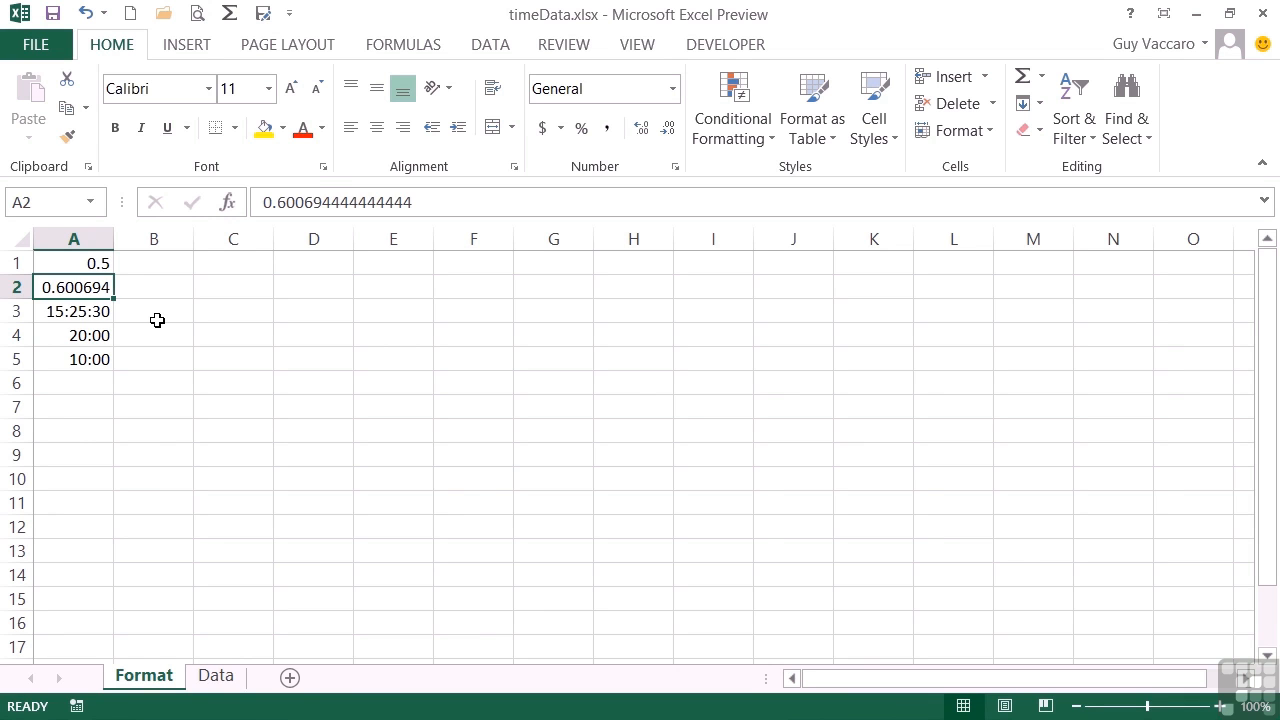
Step: Enter the 12-hour time "10 pm" in cell A6 and reselect the cell to check its stored value
key(Down)
key(Down)
key(Down)
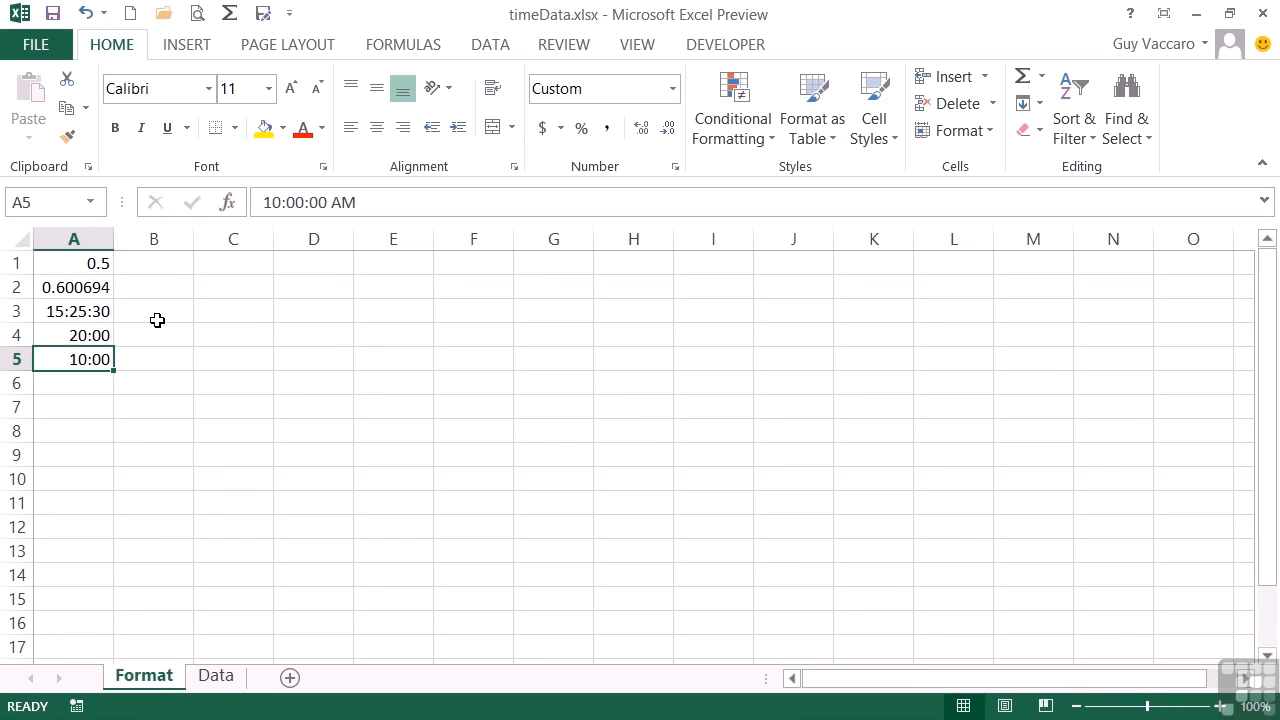
key(Down)
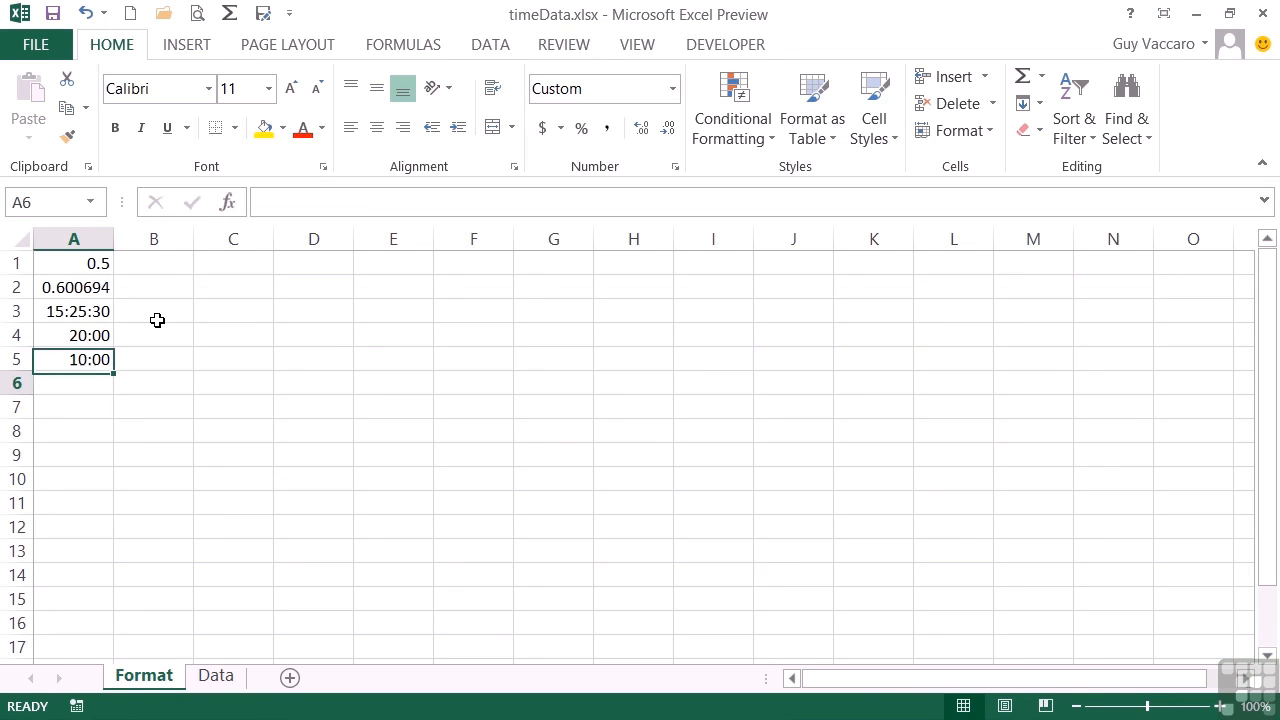
text(10 pm)
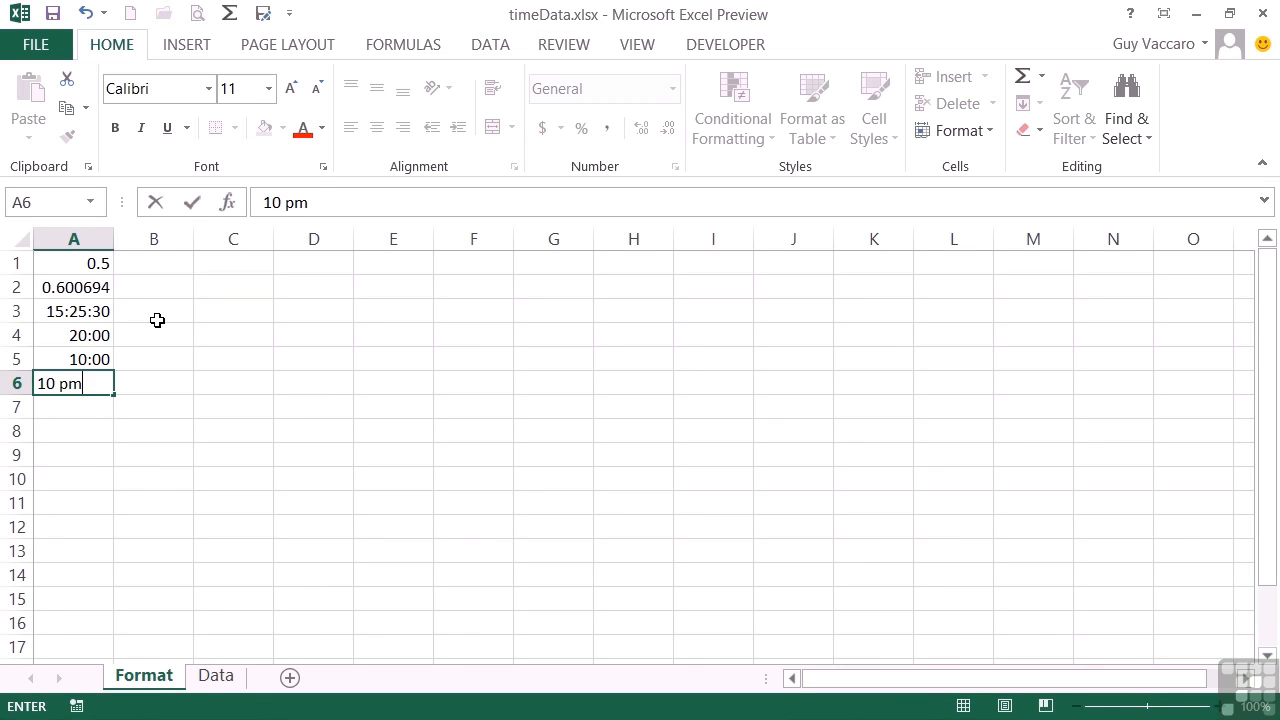
key(Tab)
key(Left)
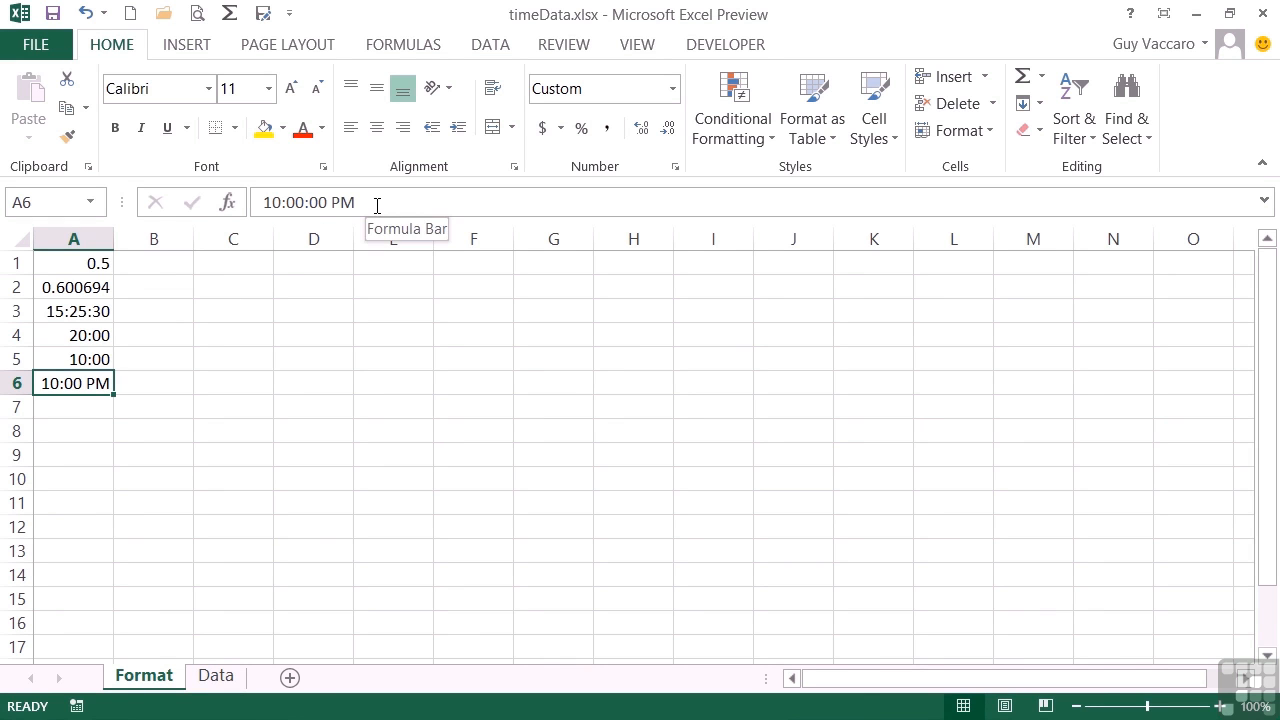
Step: Enter the 12-hour time "9 am" in cell A7 and reselect the cell
click(97, 411)
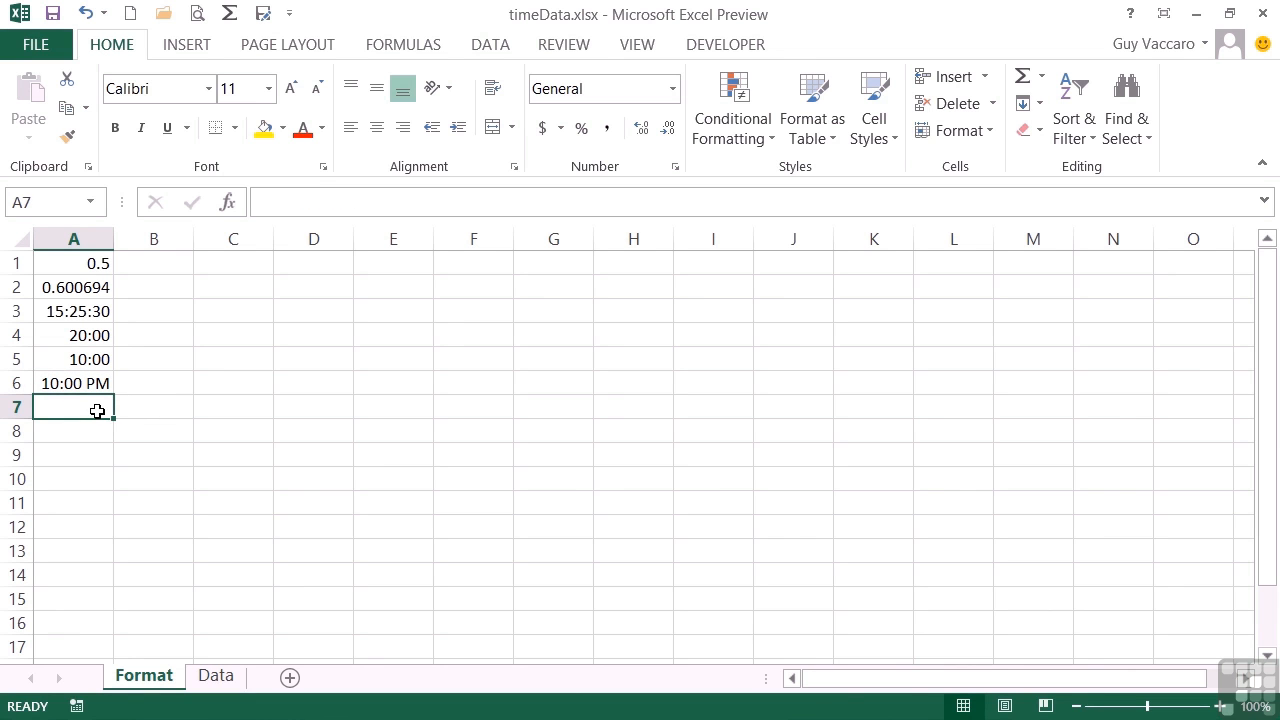
text(9 am)
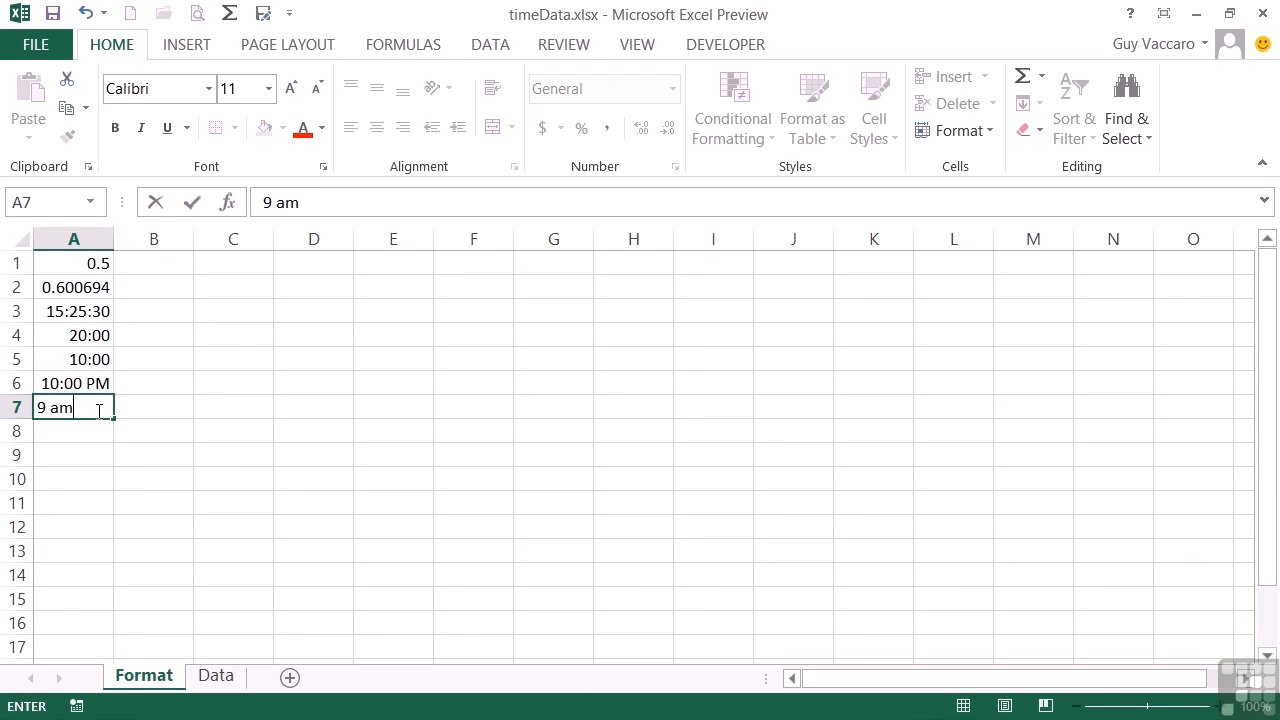
key(Tab)
click(97, 409)
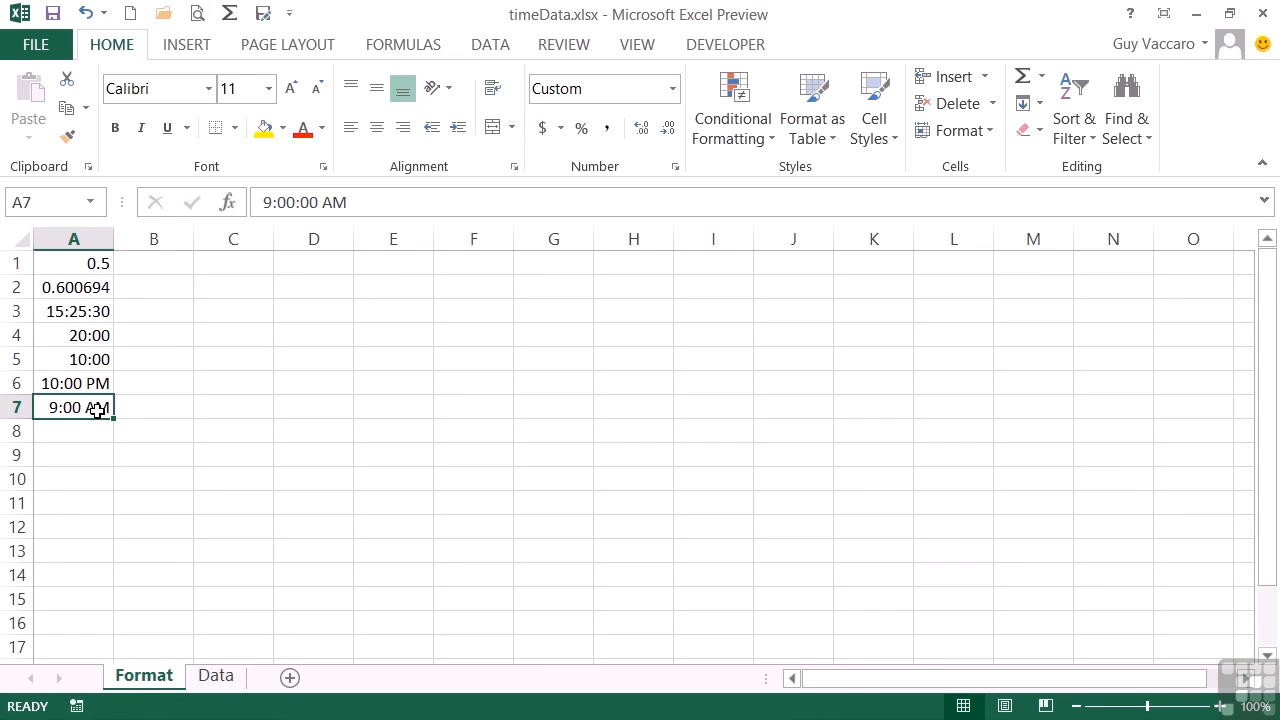
Step: Enter "9pm" without a space in cell A8 and reselect the cell to check how it is stored
key(Down)
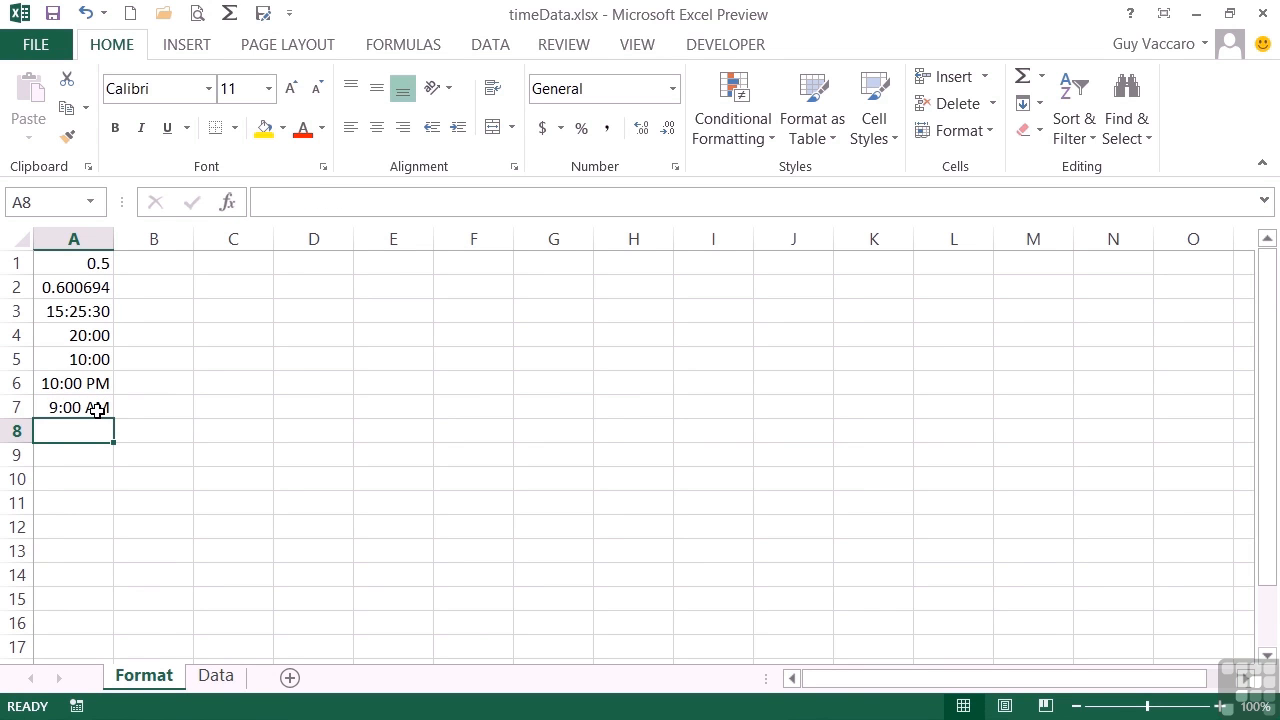
text(9)
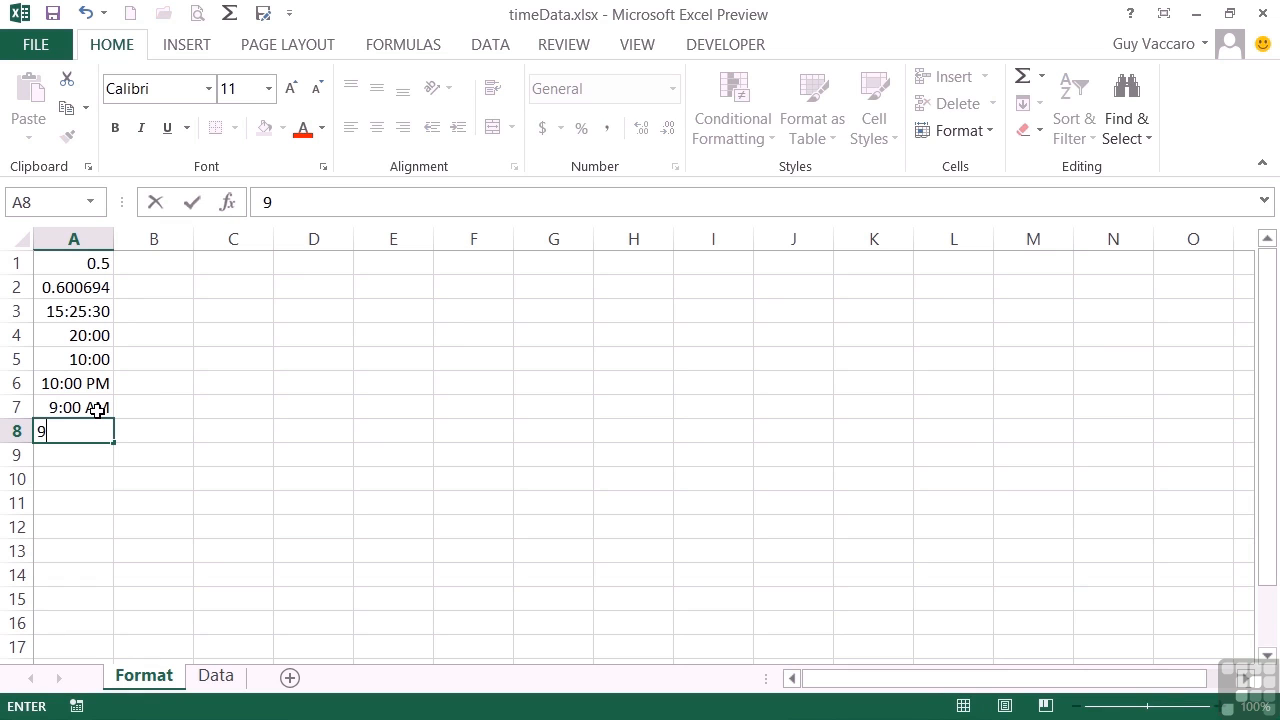
text(pm)
key(Tab)
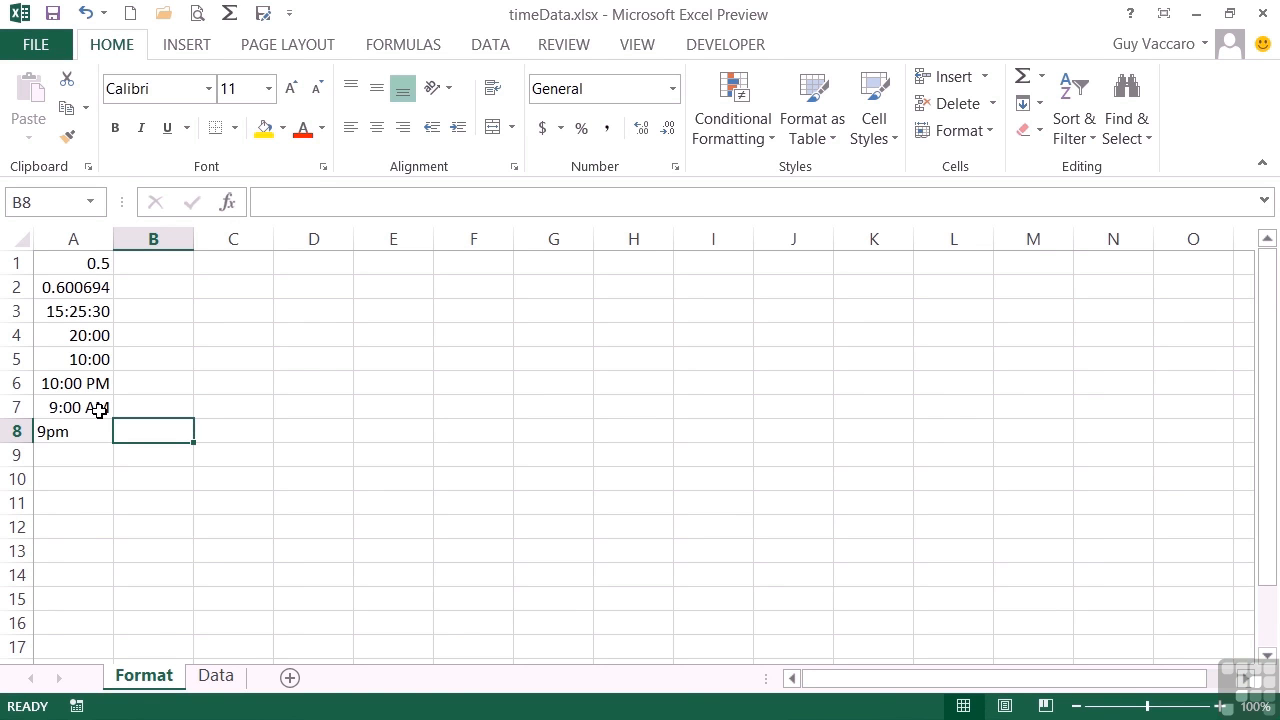
key(Left)
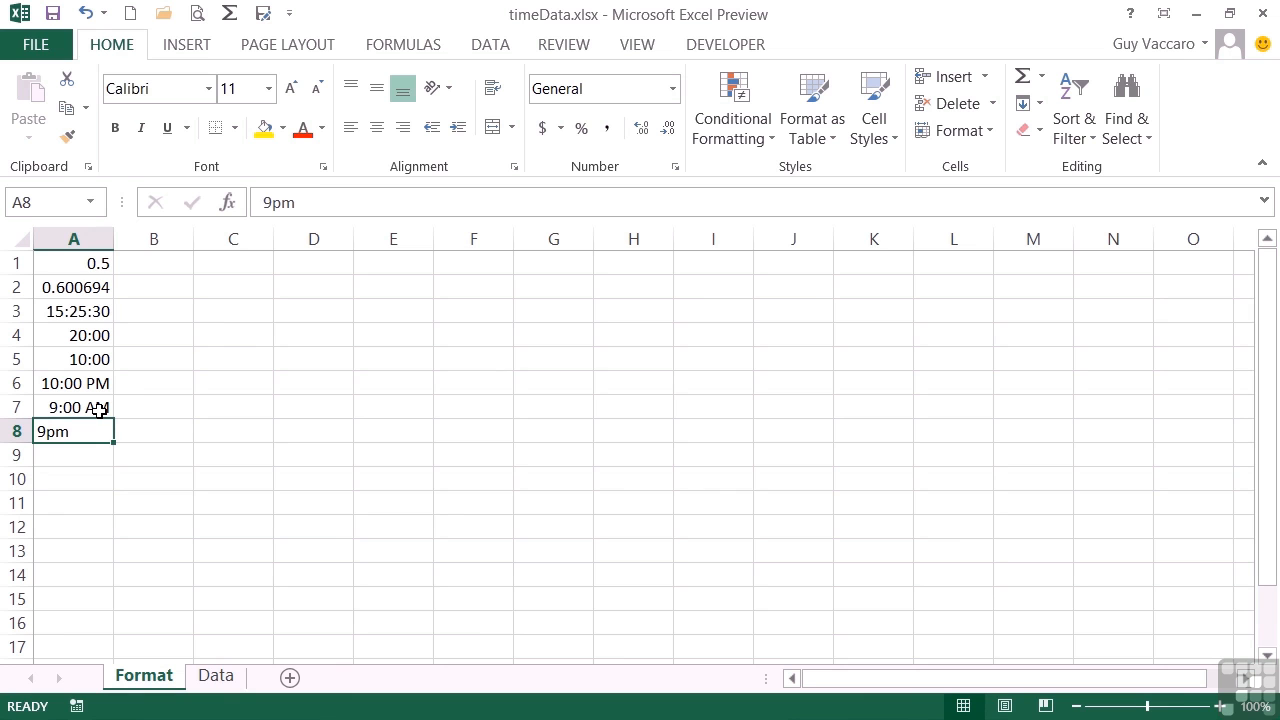
Step: Edit cell A8 to add a space between the 9 and pm, making it a valid time, and reselect it
double_click(48, 432)
key(Tab)
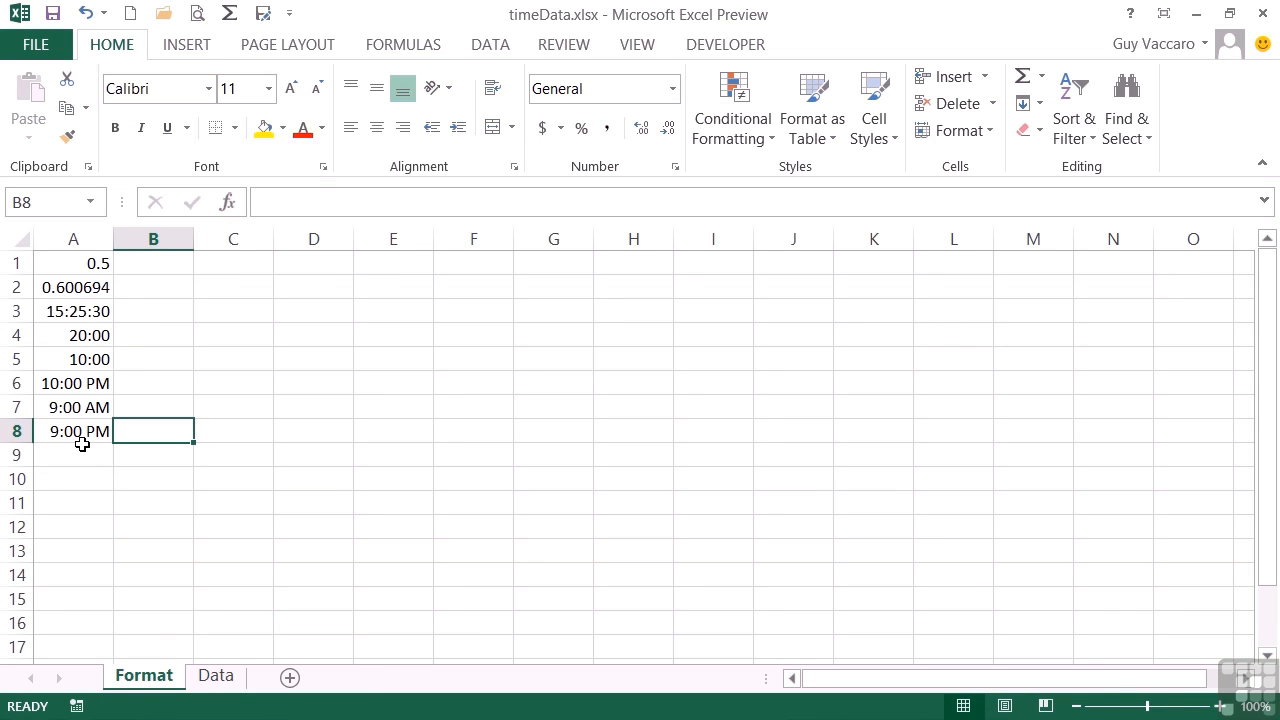
click(82, 443)
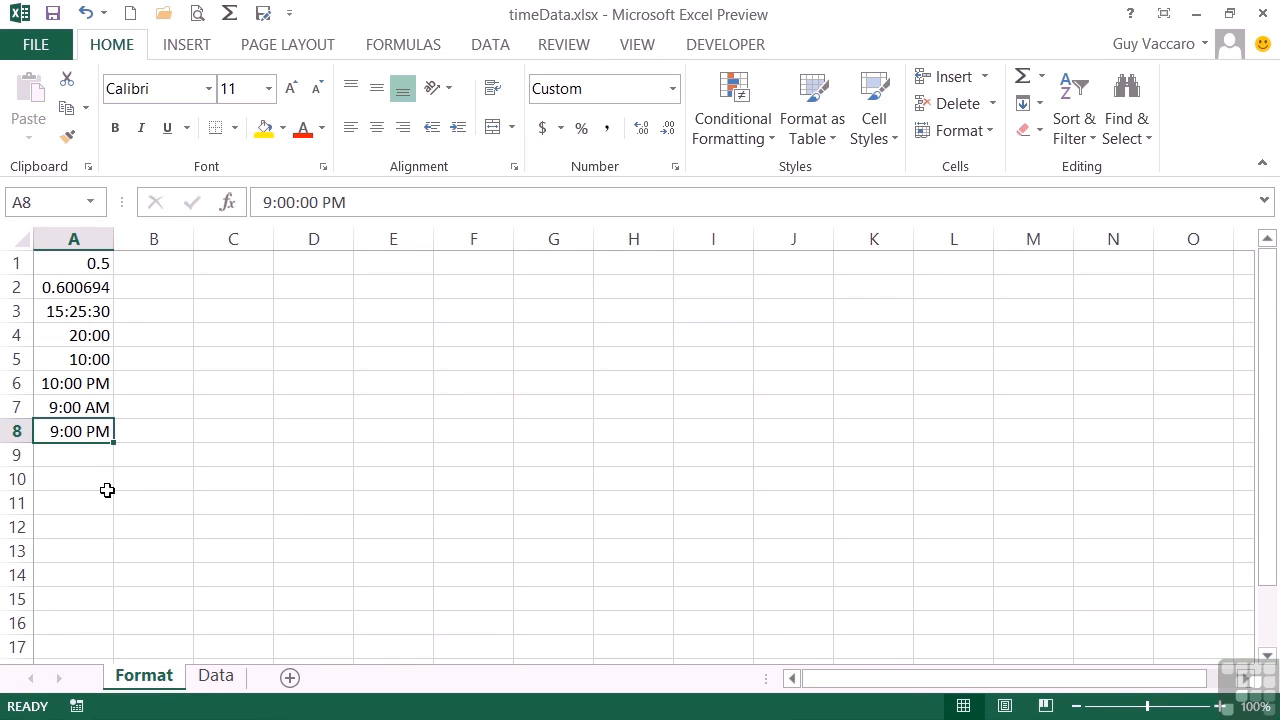
Step: Enter the time 30:30, which exceeds 24 hours, in cell A9 and reselect the cell to check its stored value
click(101, 457)
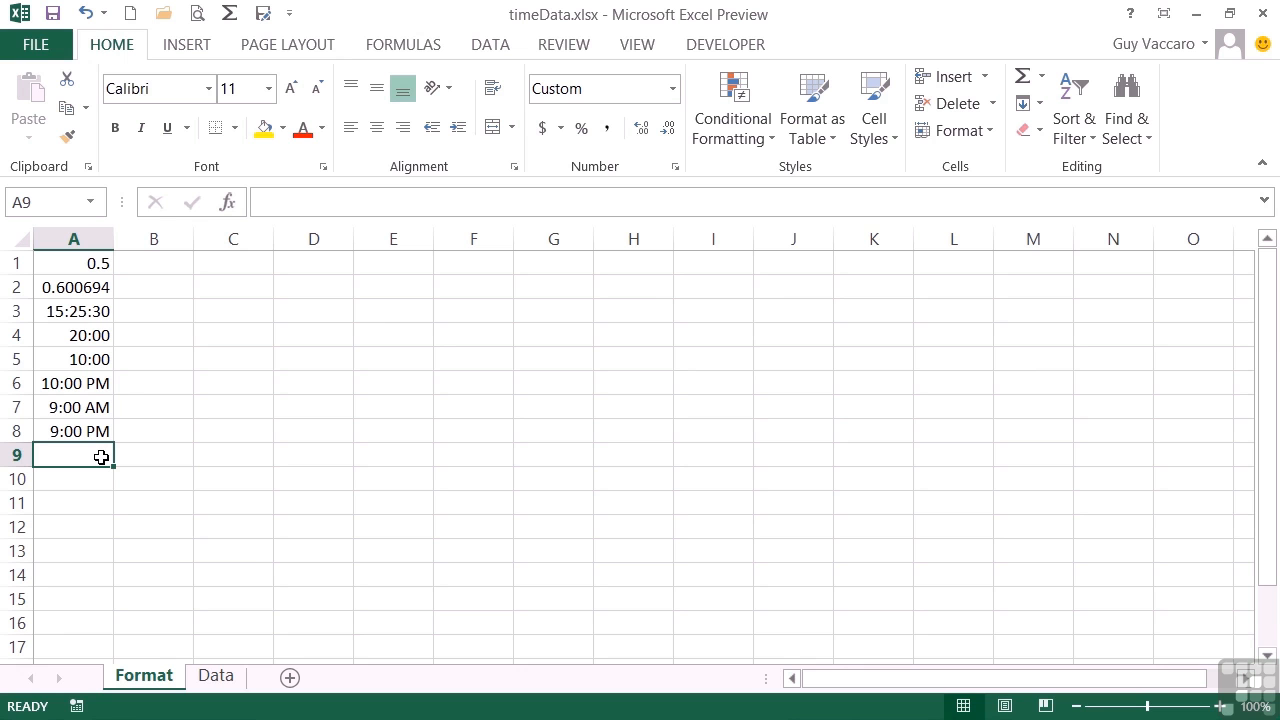
text(30:30)
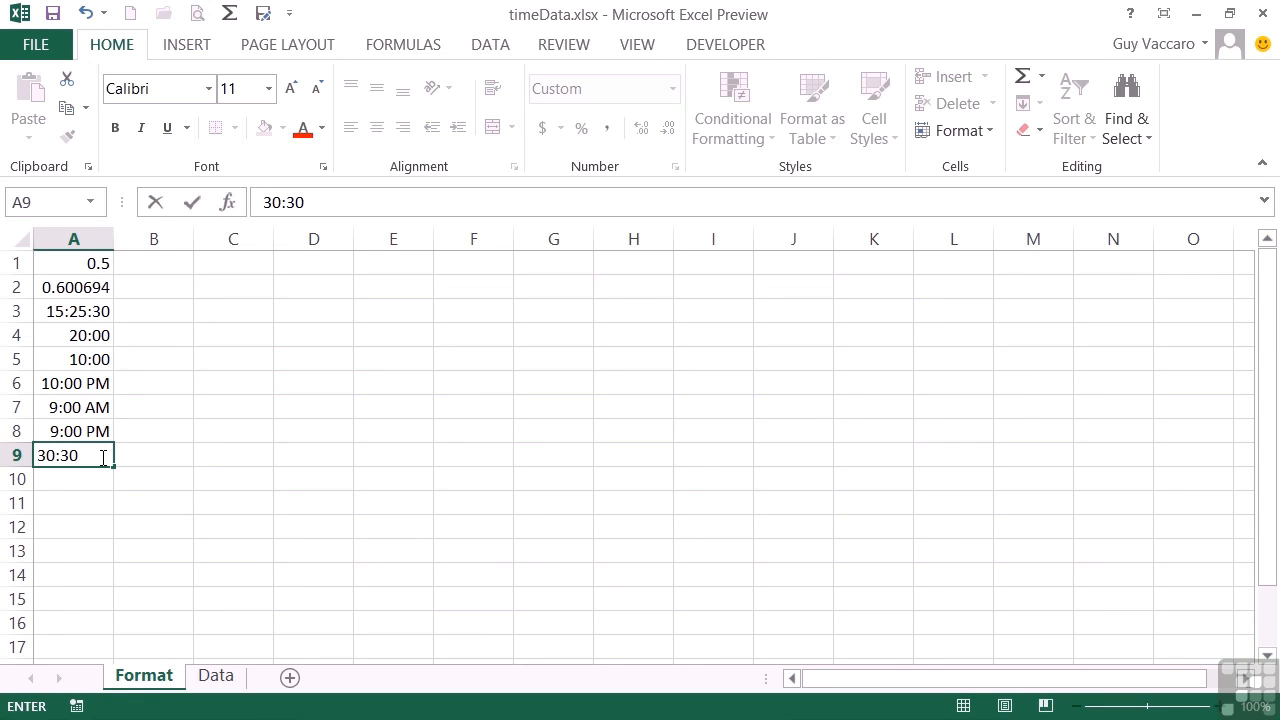
key(Tab)
click(99, 455)
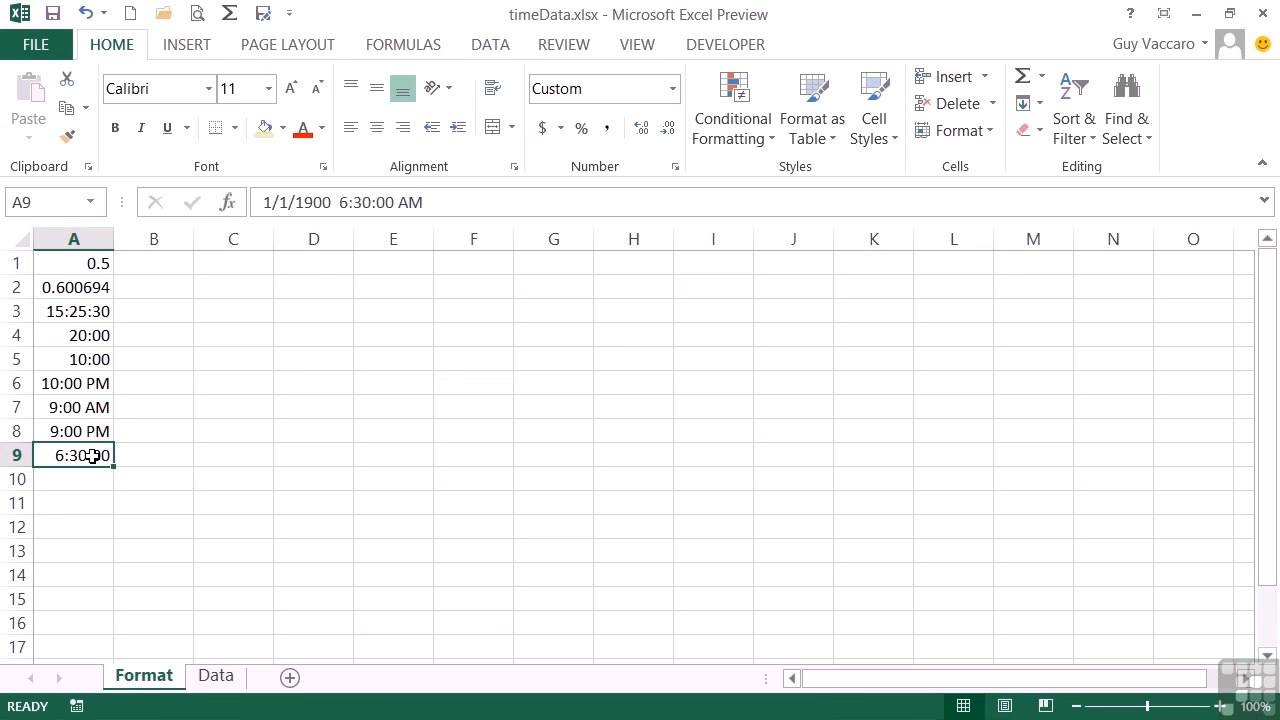
Step: Open the stored date-and-time value of cell A9 for editing, recommit it as is, and reselect the cell
click(450, 196)
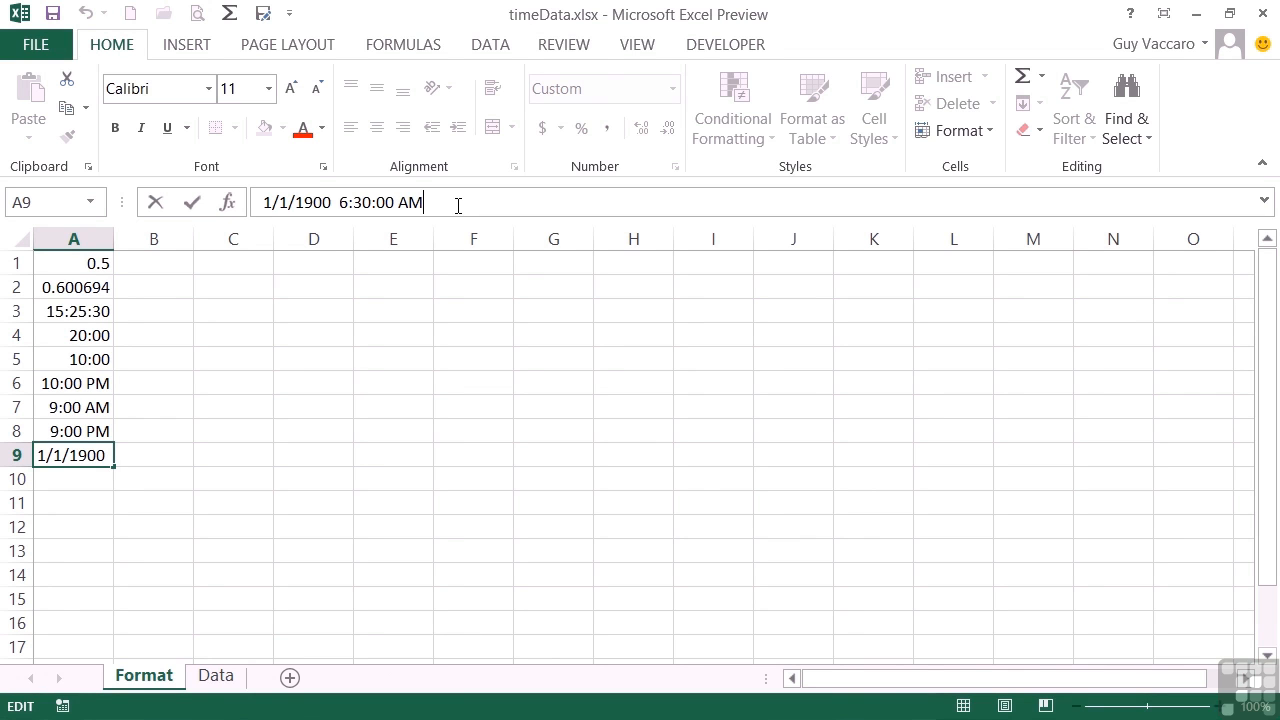
key(Return)
key(Up)
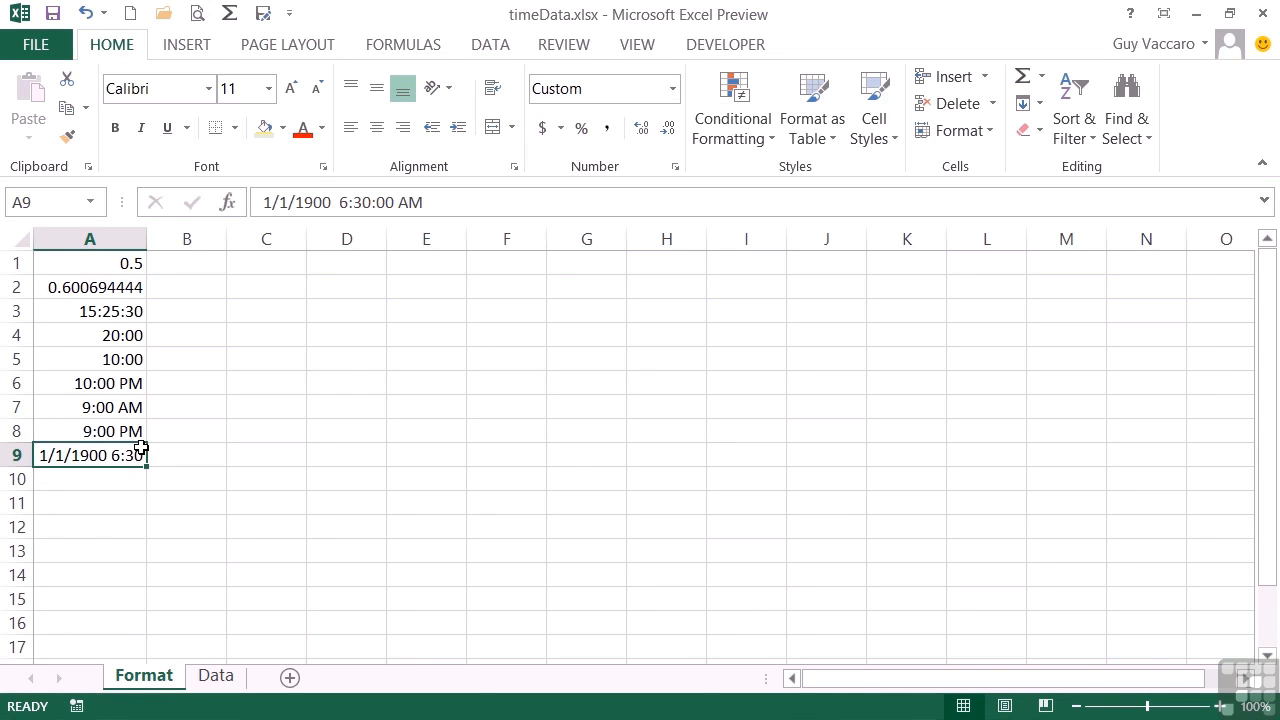
Step: Try the Time number format on cell A9, and undo the recent changes to the cell
click(675, 90)
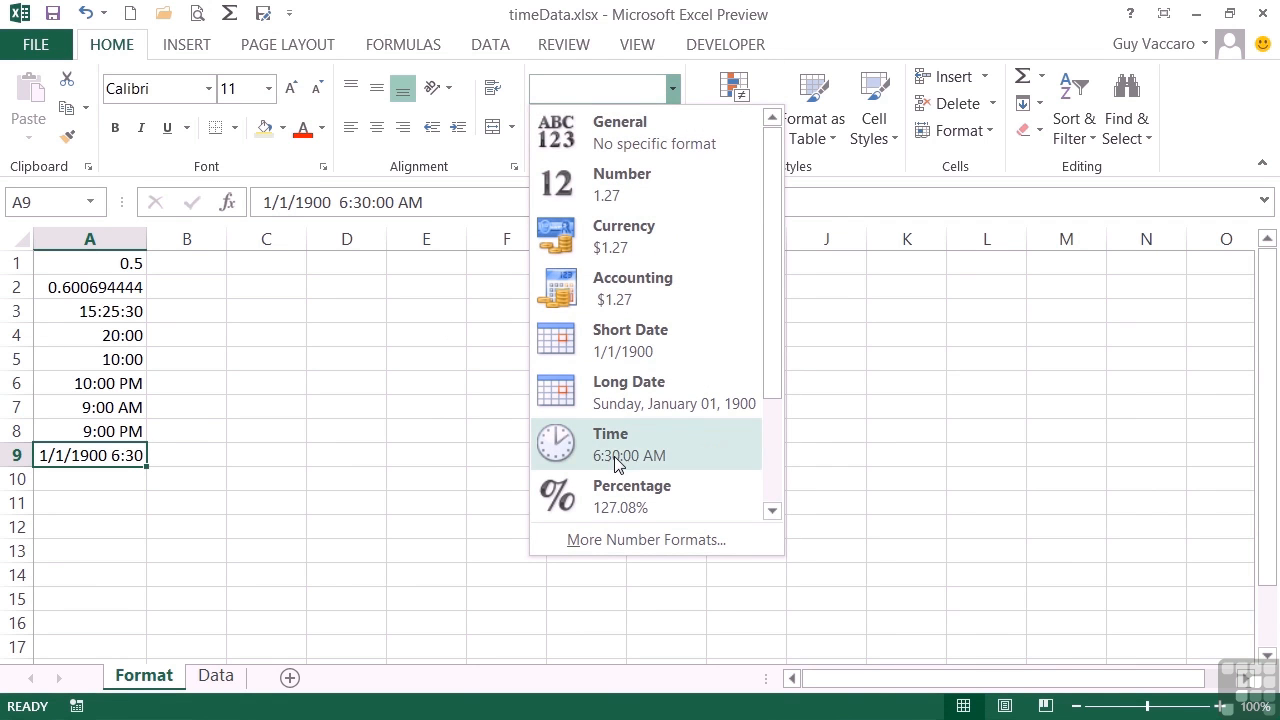
click(700, 456)
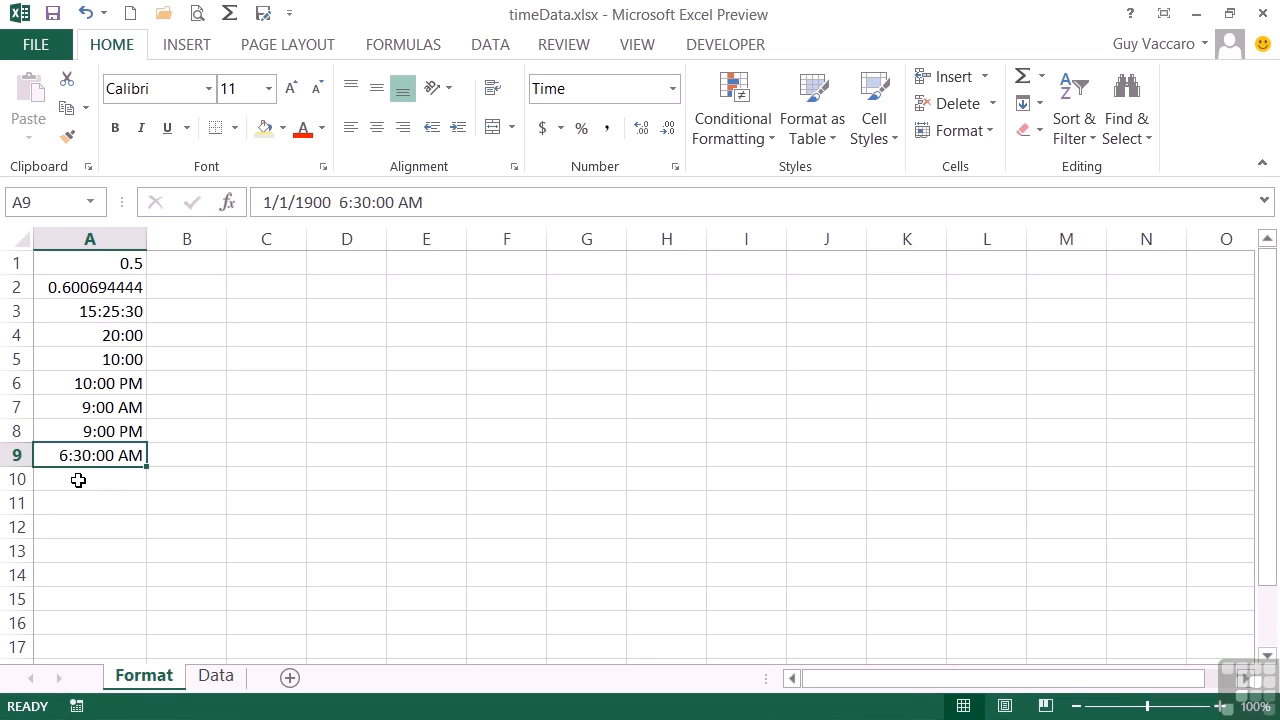
key(ctrl+z)
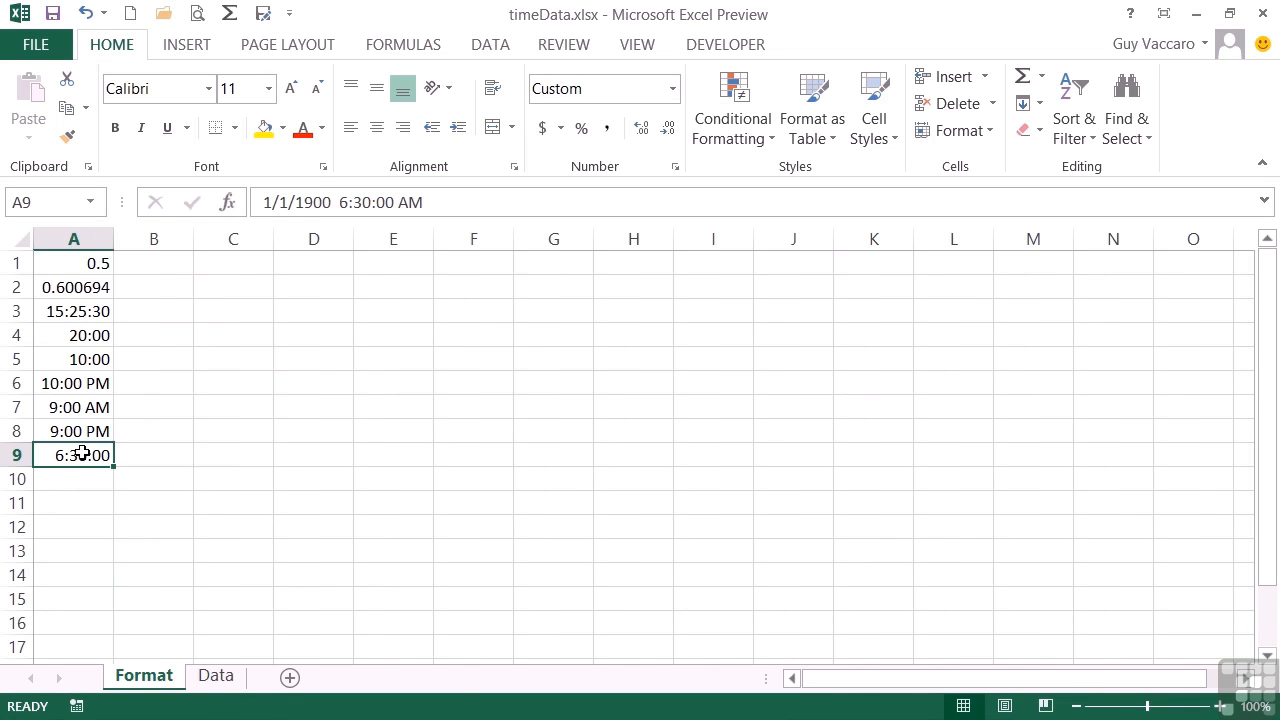
Step: Enter the time 0:30:30 in cell A10 and reselect the cell to check its stored value
click(90, 483)
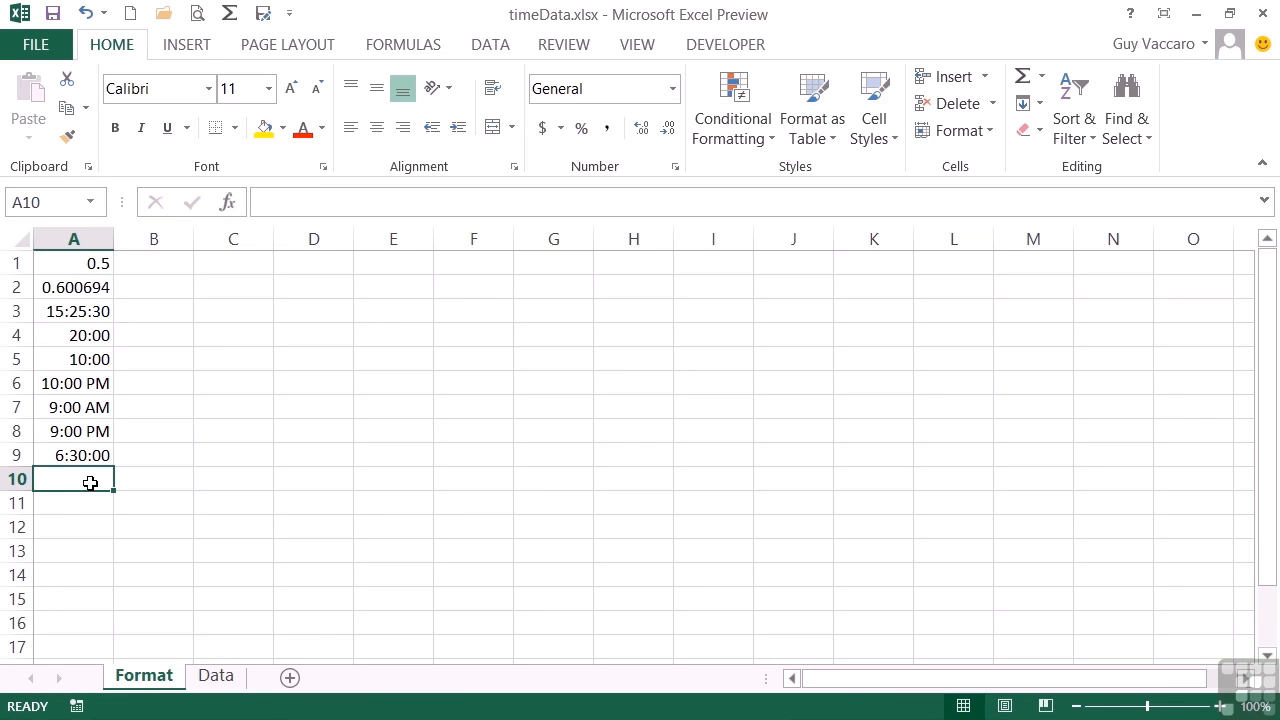
text(0)
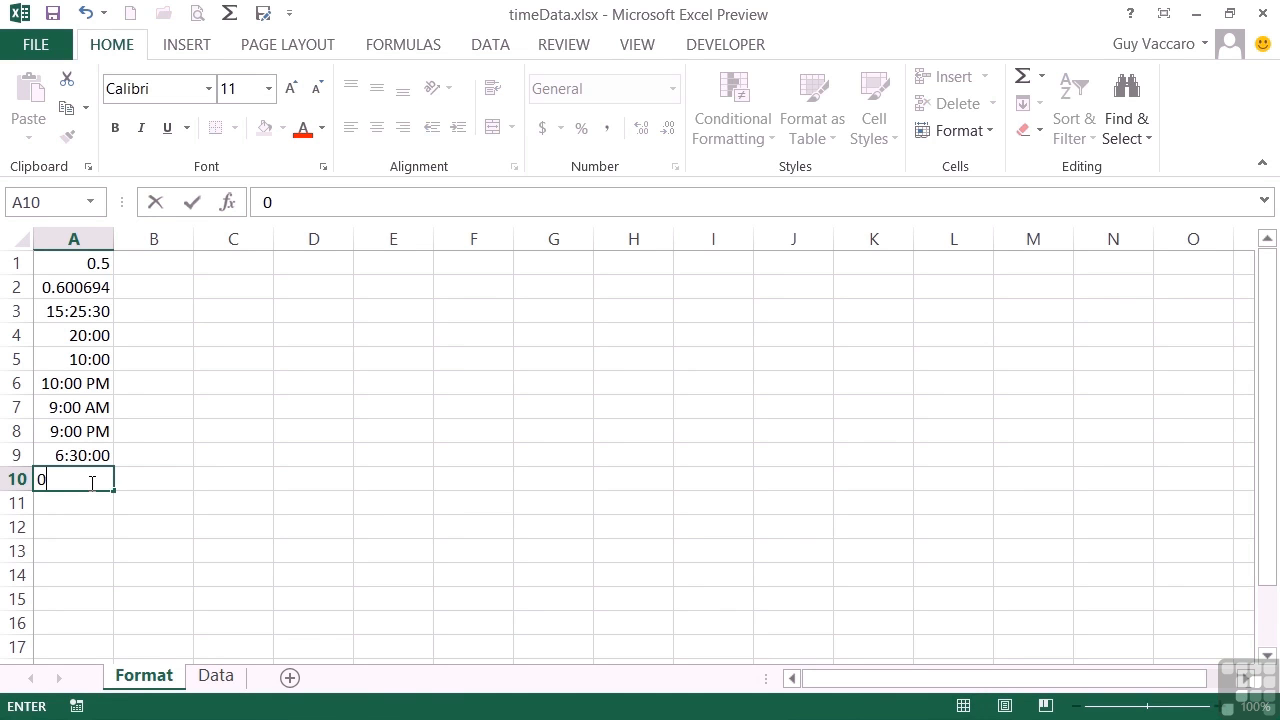
text(:30:30)
key(Tab)
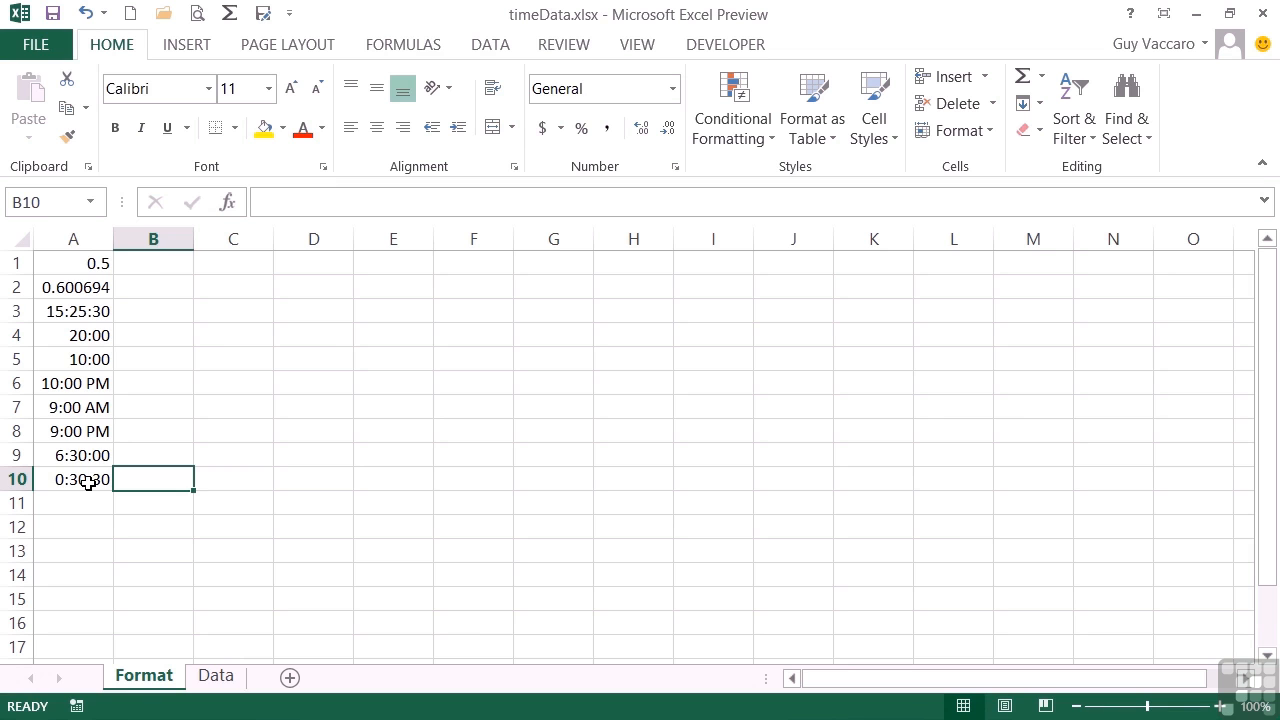
click(90, 483)
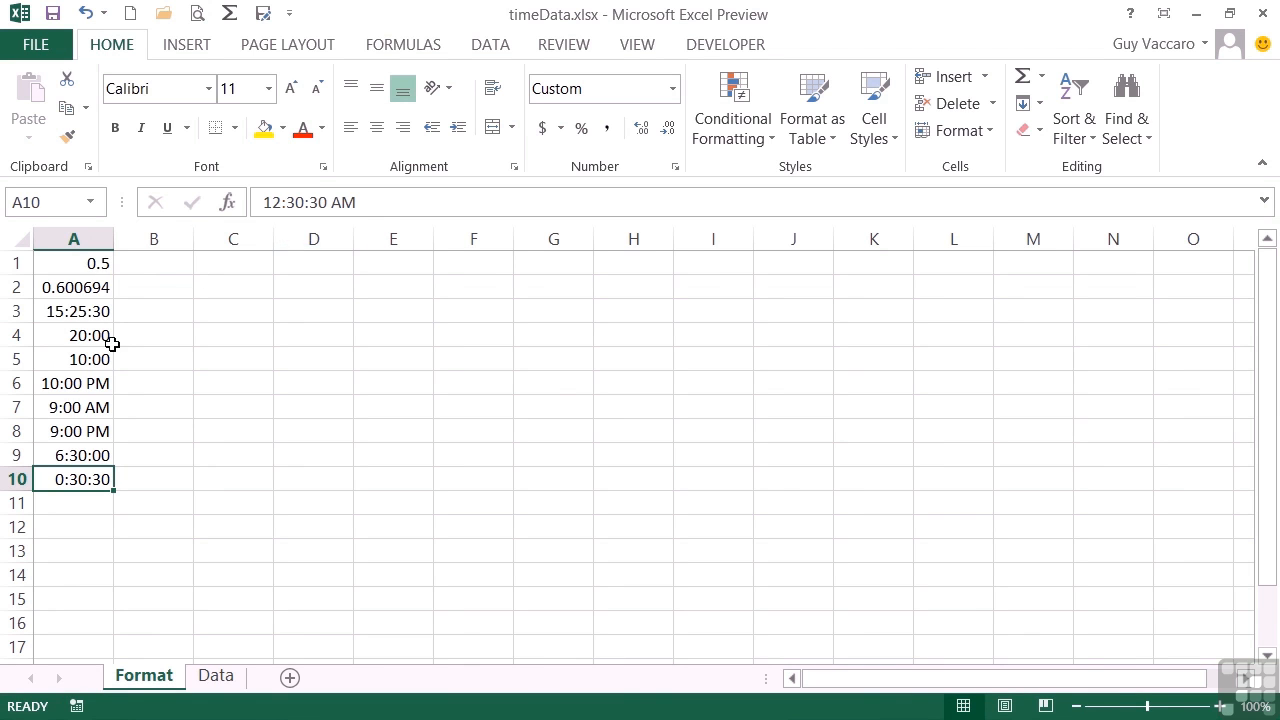
Step: On the Data sheet, calculate End minus Start in cell D2 with =C2-B2 and fill the formula down to D13
click(224, 680)
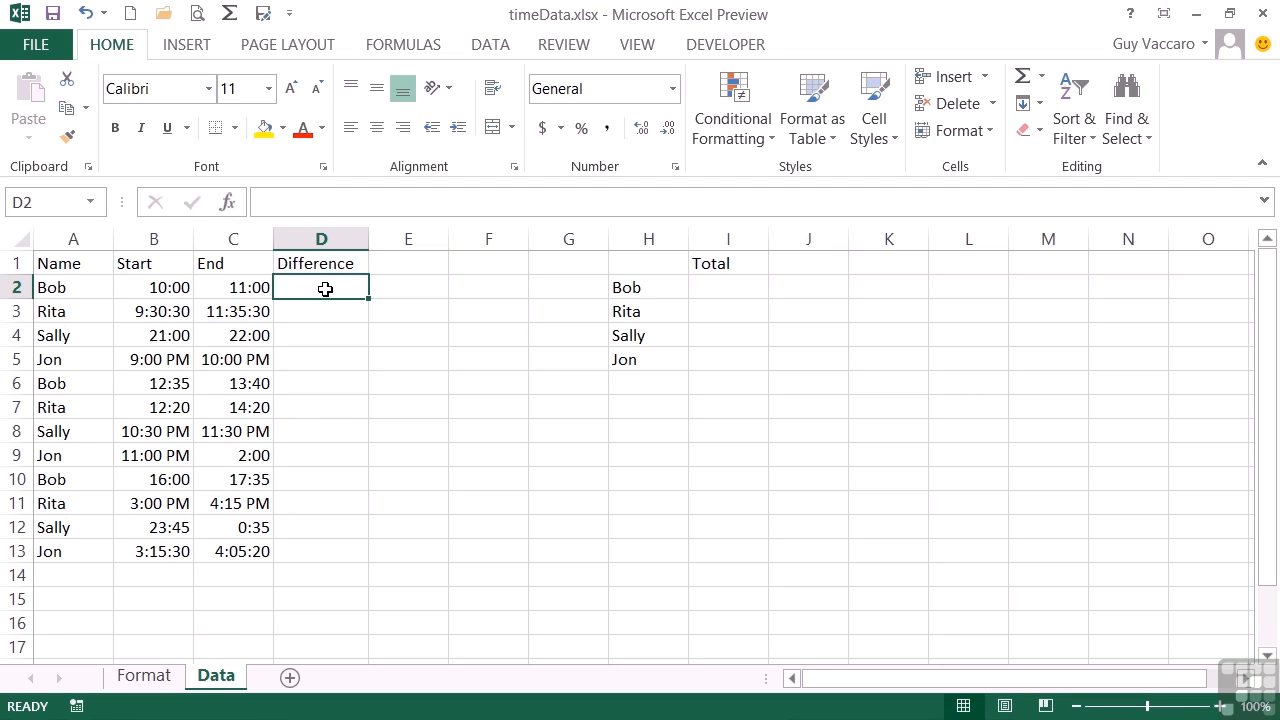
text(=)
key(Left)
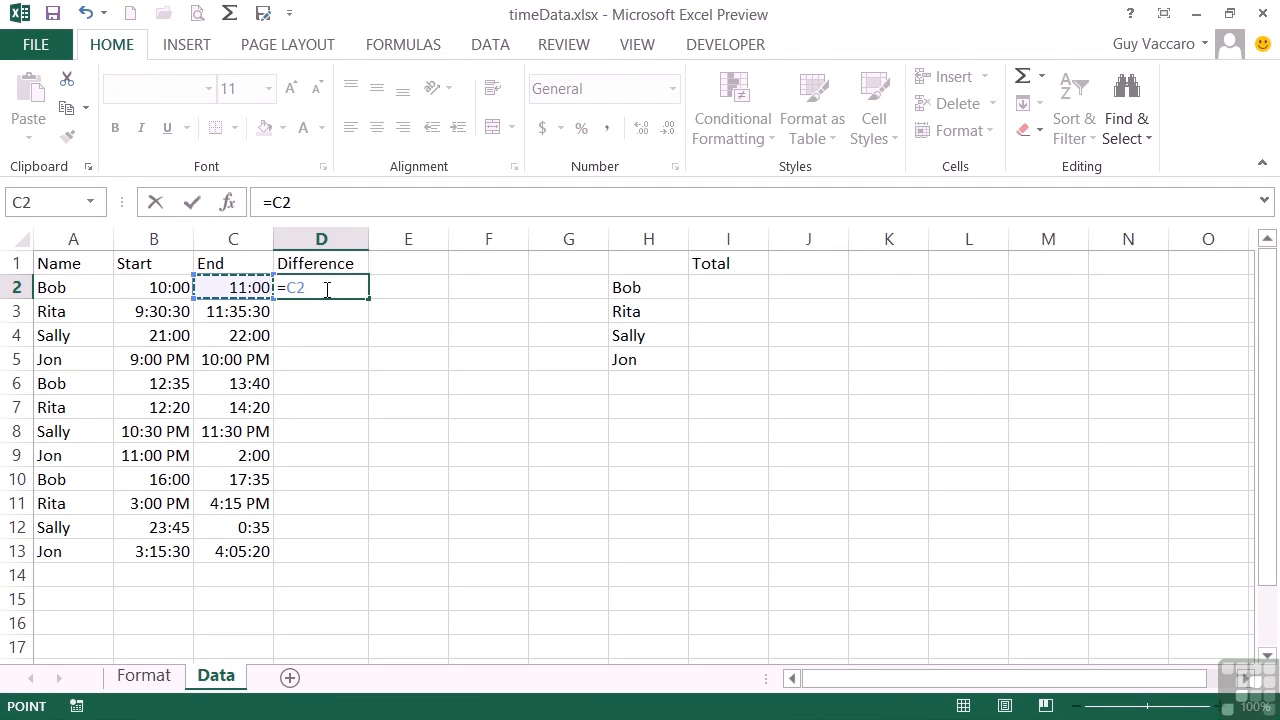
text(-)
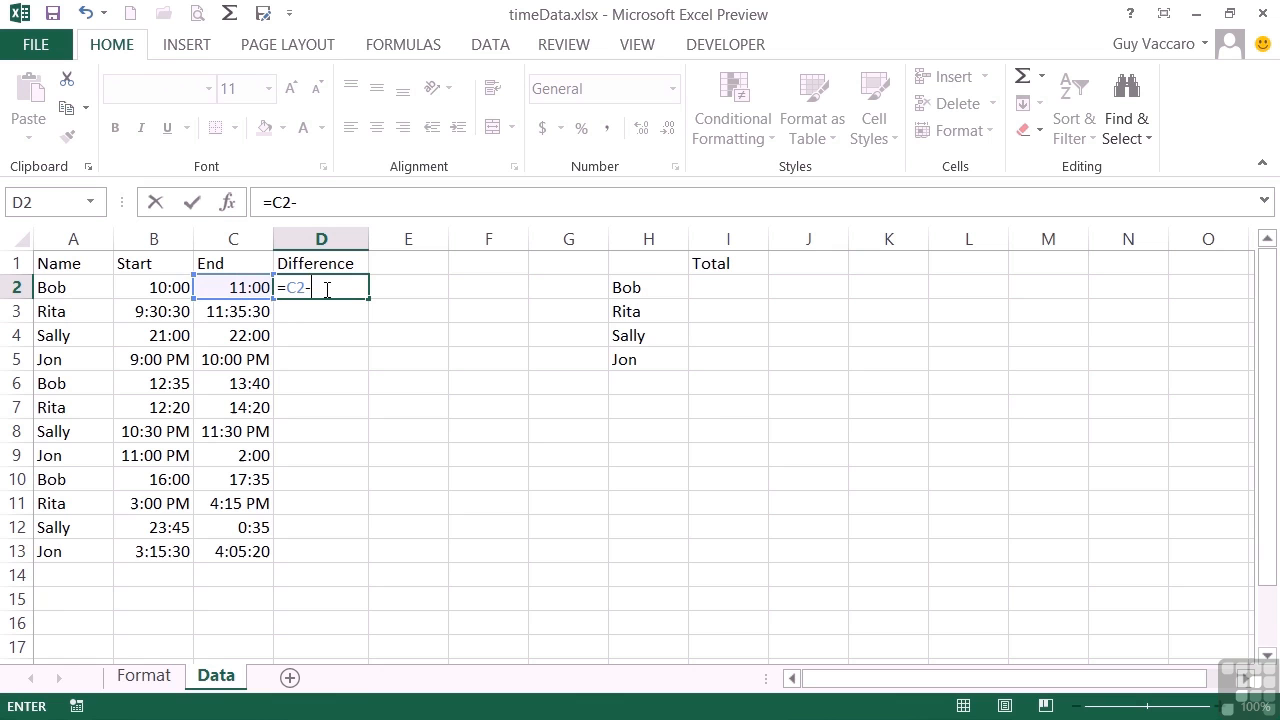
key(Left)
key(Left)
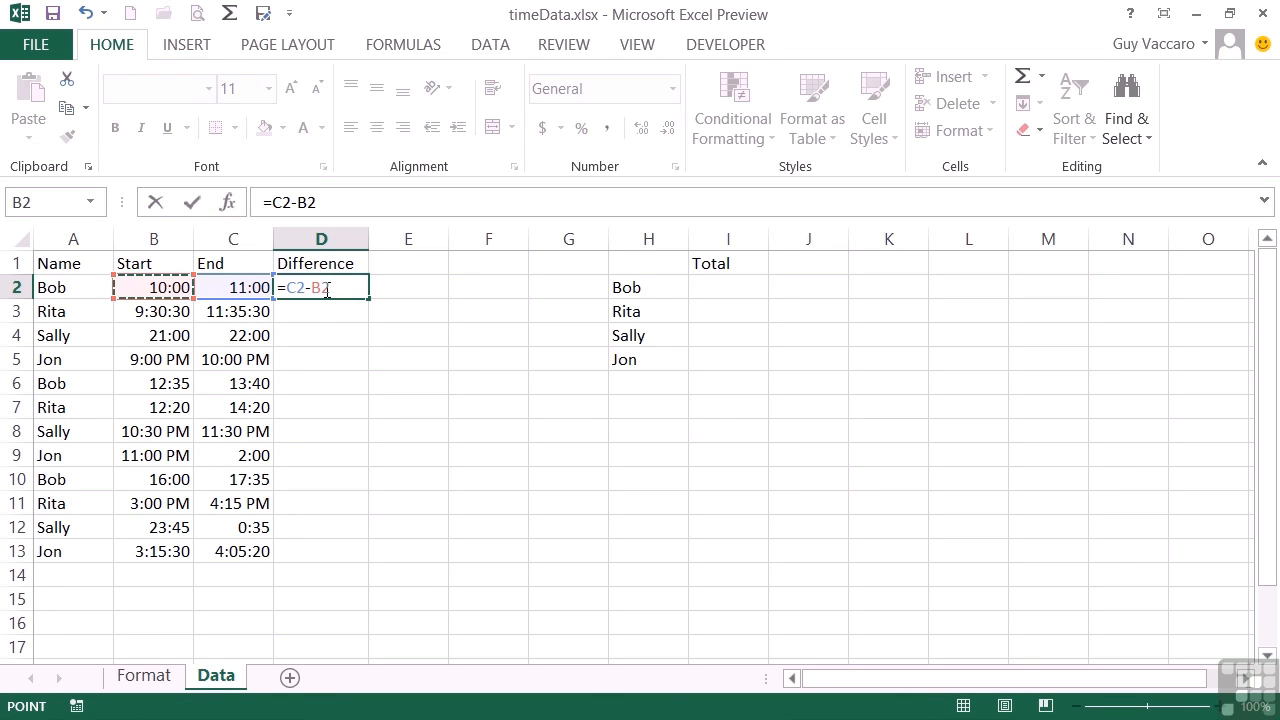
key(Return)
click(325, 289)
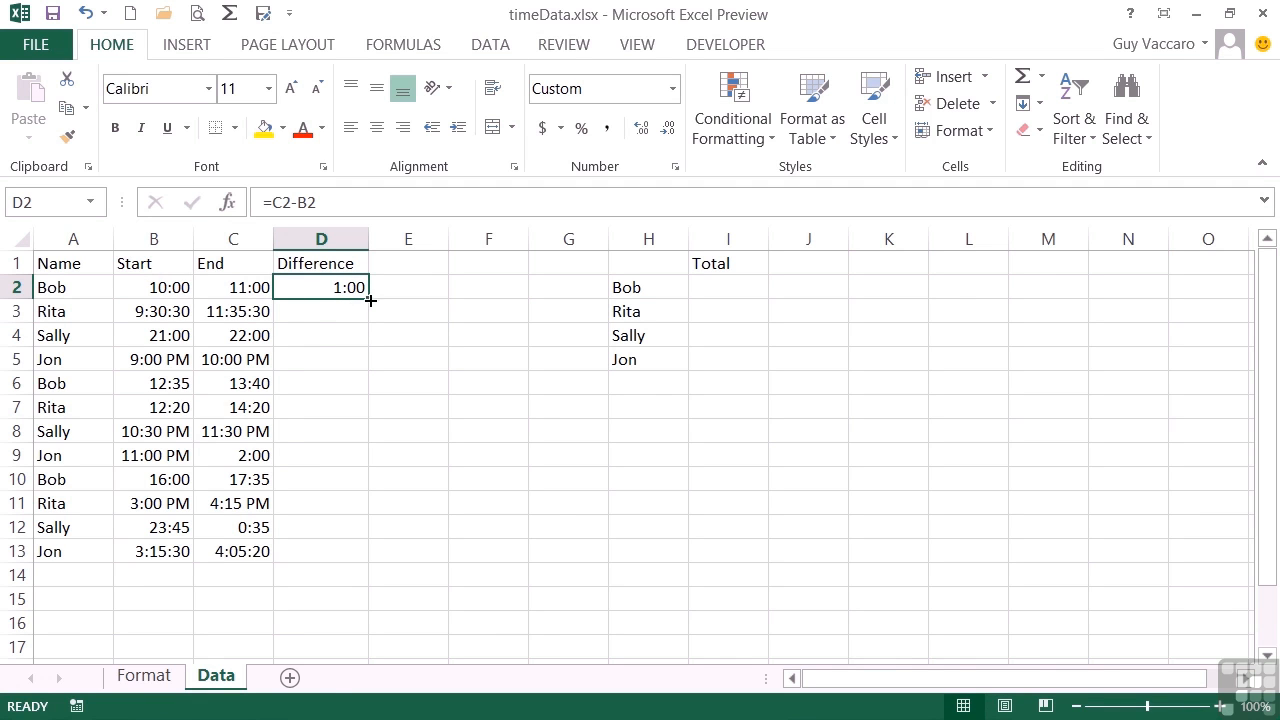
drag(368, 298, 360, 563)
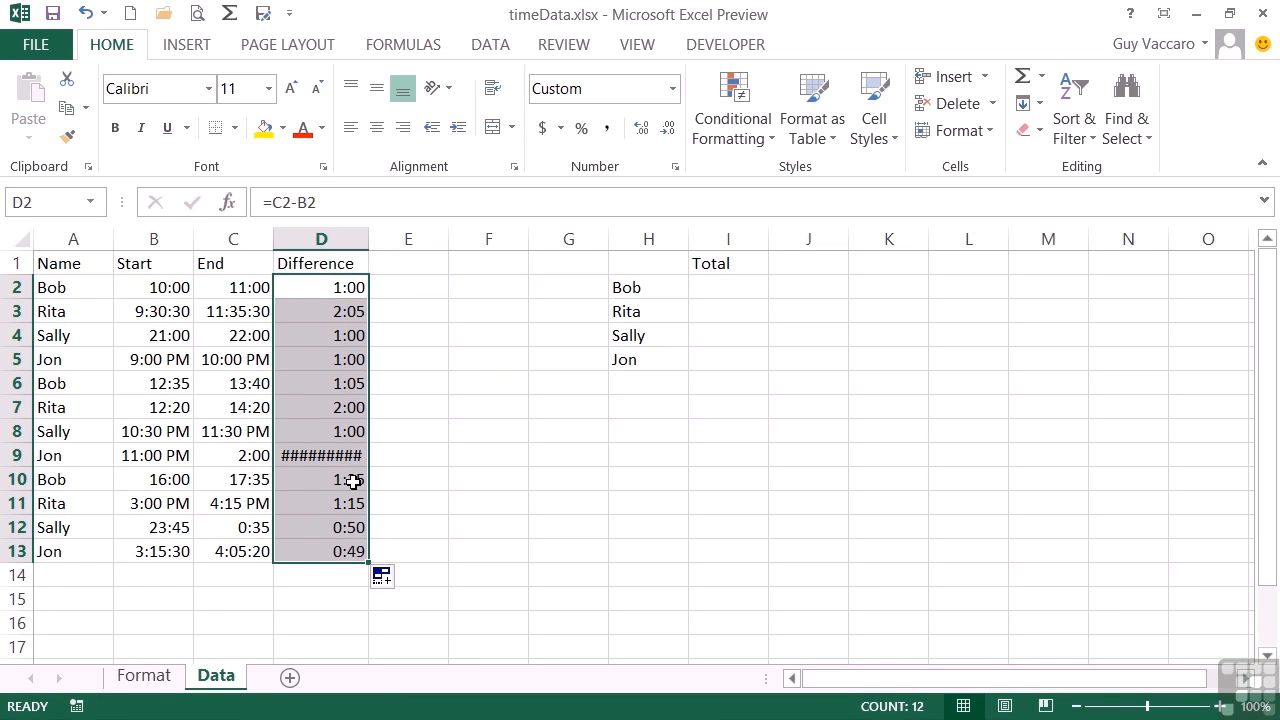
Step: Check the filled difference formulas in cells D3 to D8 one by one
click(336, 314)
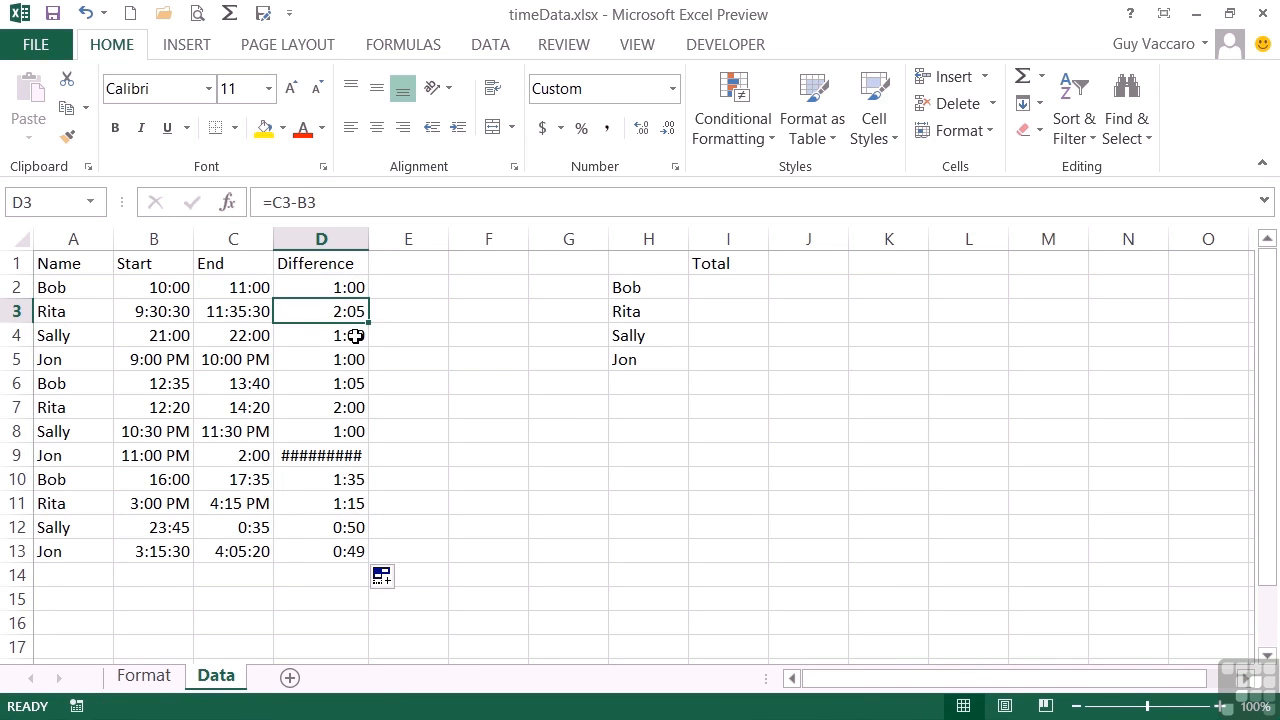
click(355, 337)
click(349, 359)
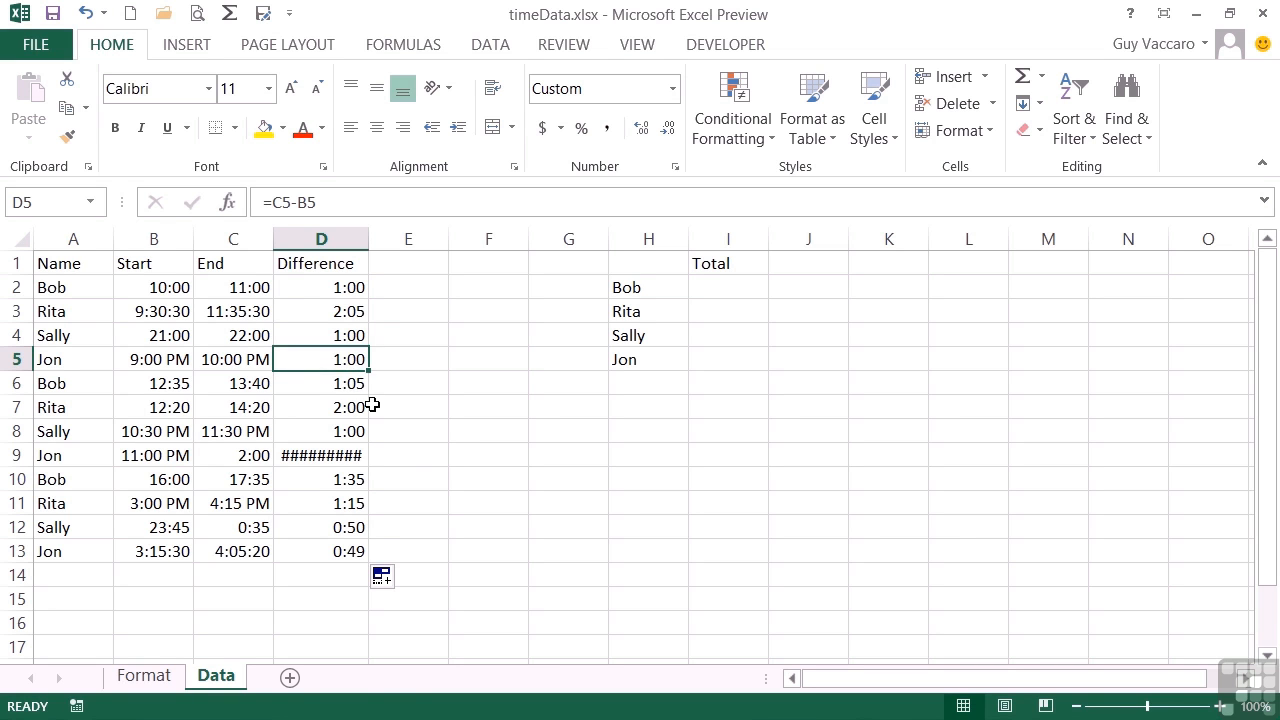
click(357, 383)
click(357, 406)
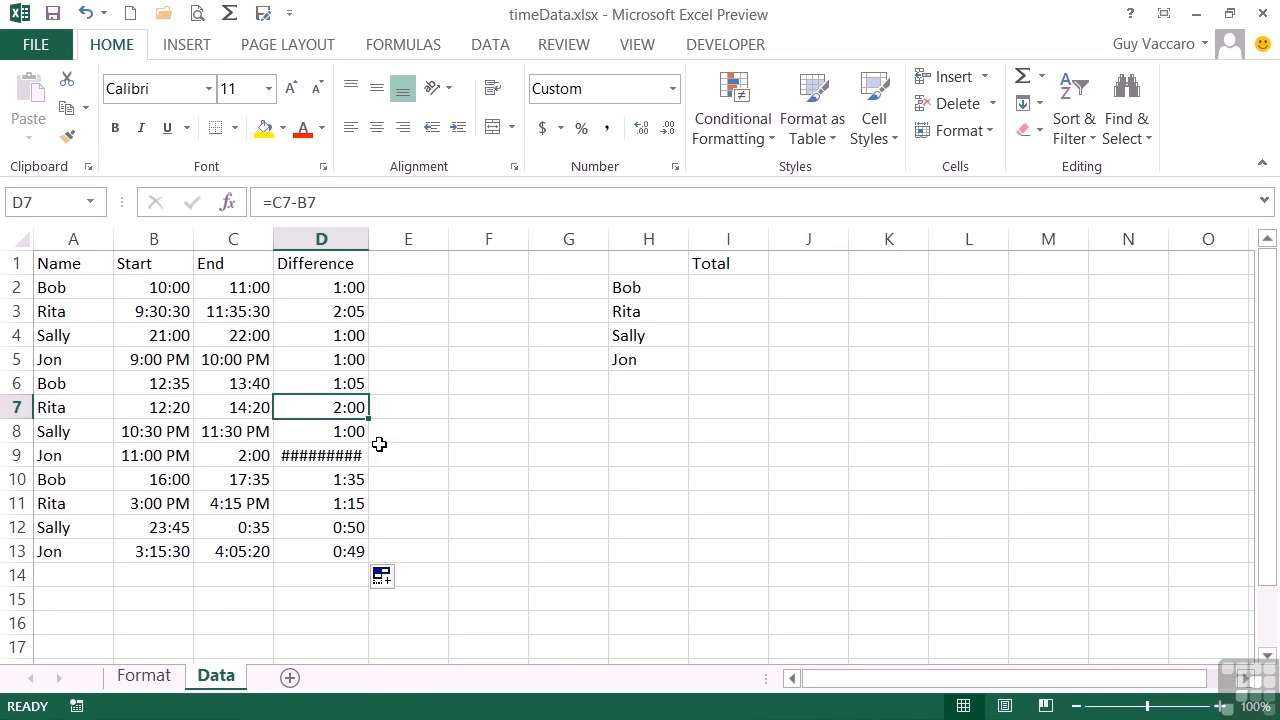
click(350, 432)
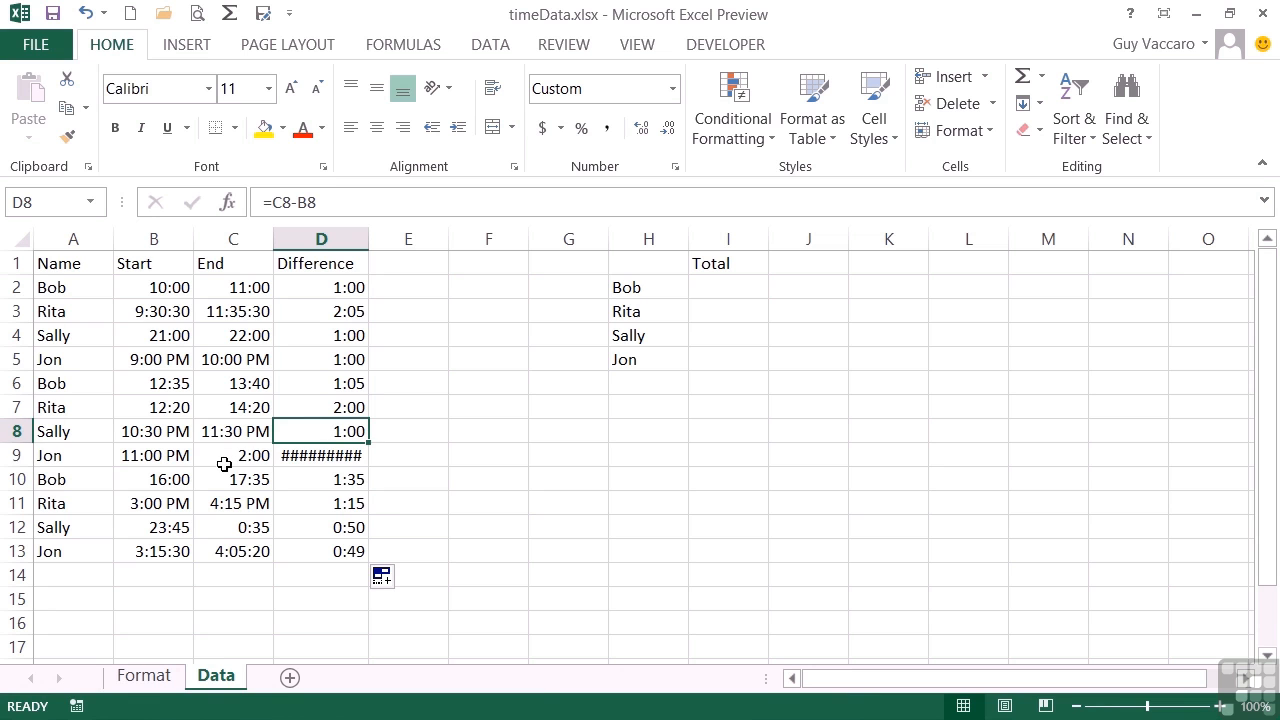
Step: Widen the Difference column and check why cell D9 is filled with hash marks
click(322, 456)
drag(369, 245, 442, 245)
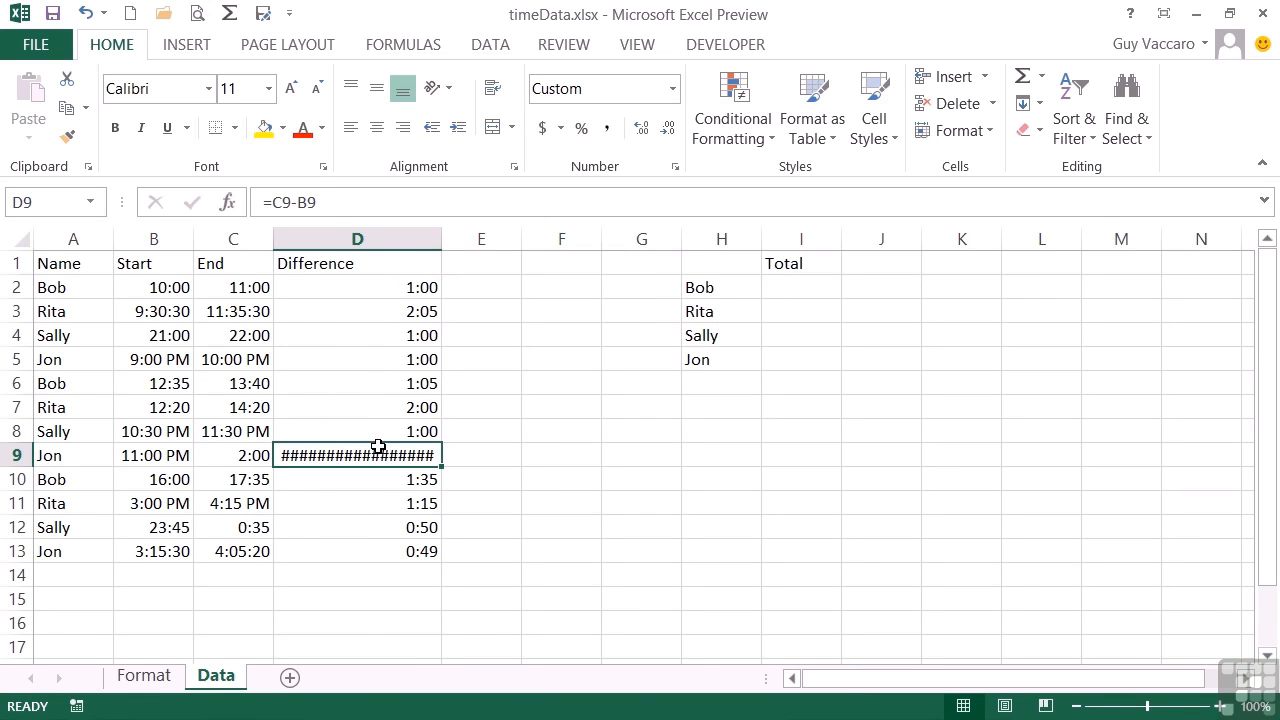
mouse_move(349, 456)
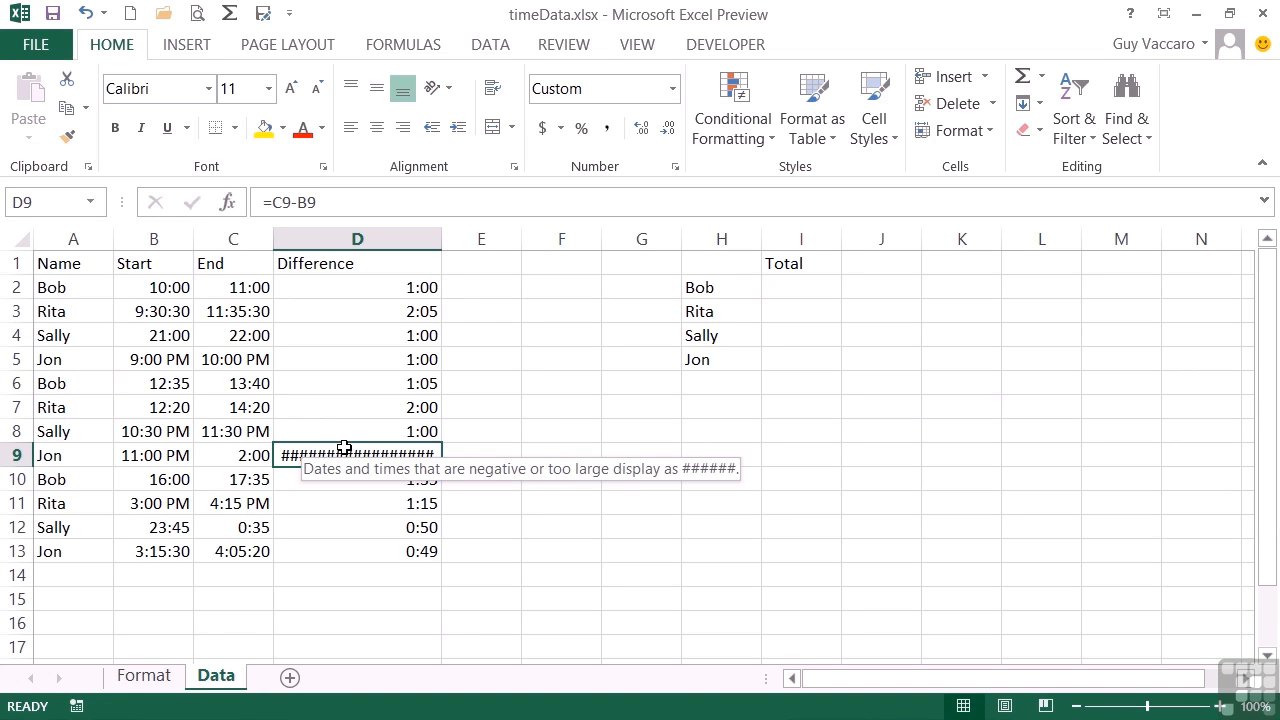
Step: Check the remaining difference formulas in cells D10 to D13 one by one
click(400, 480)
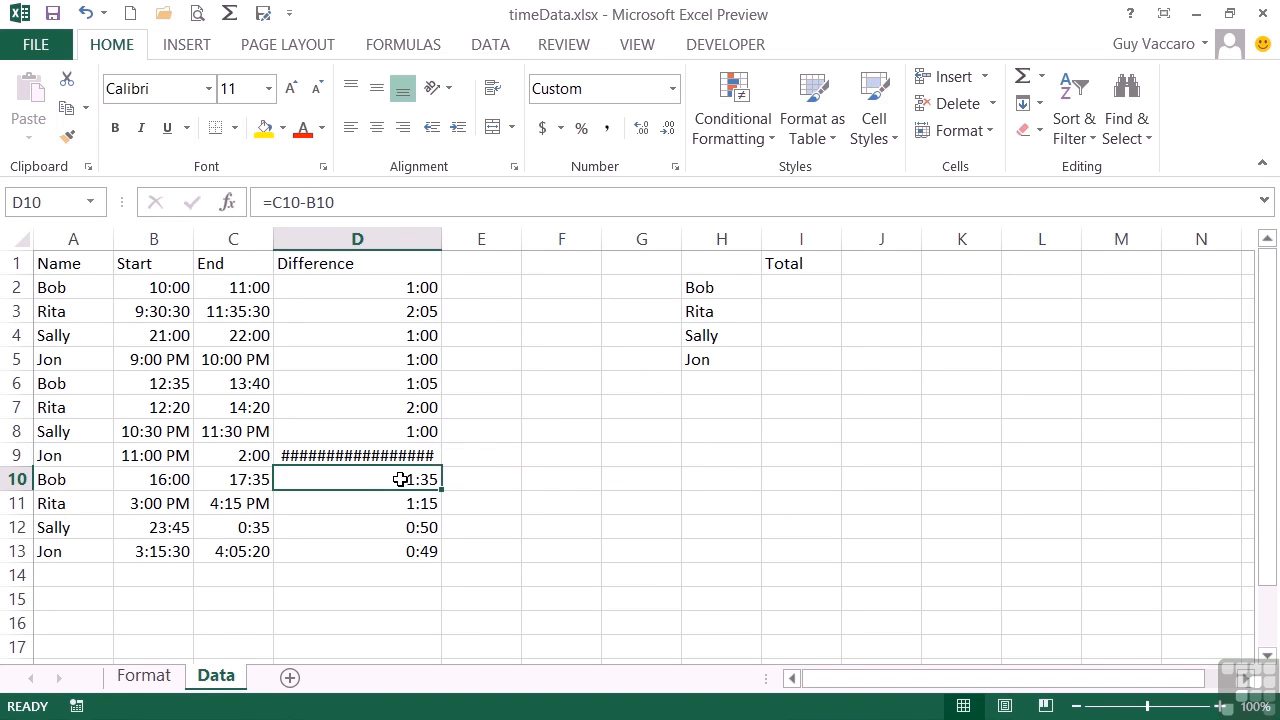
click(400, 504)
click(416, 528)
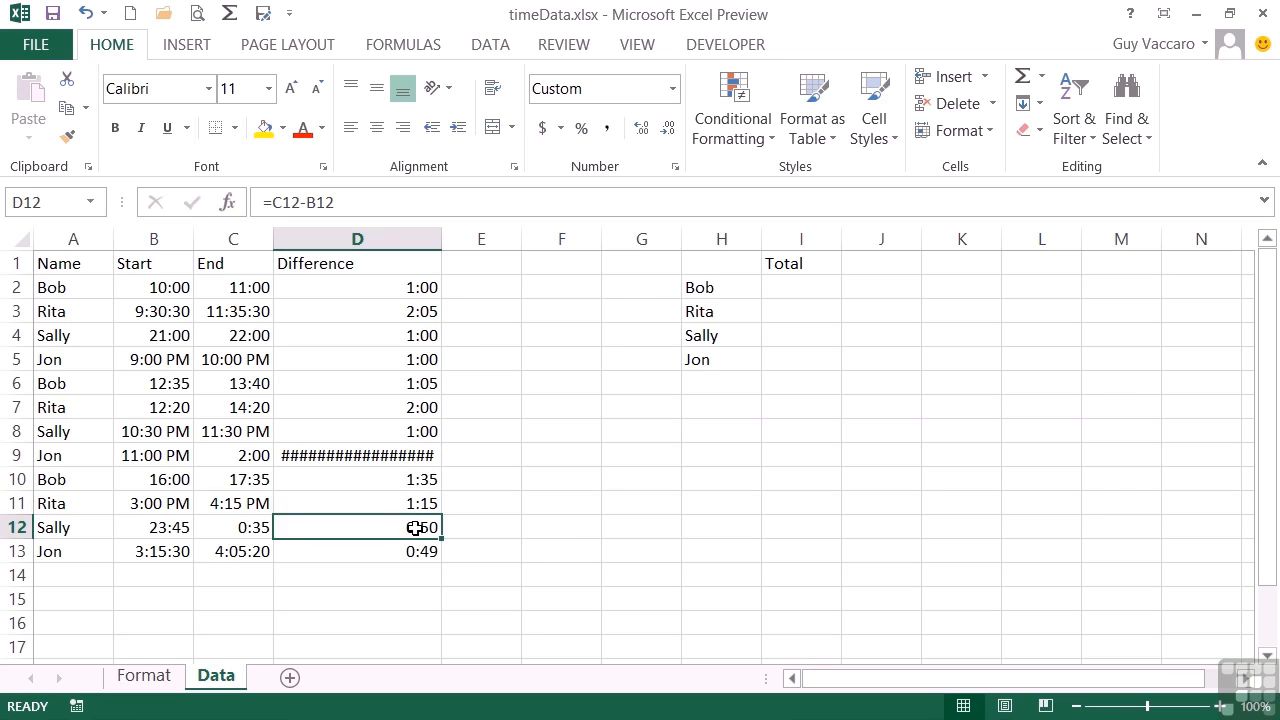
click(409, 554)
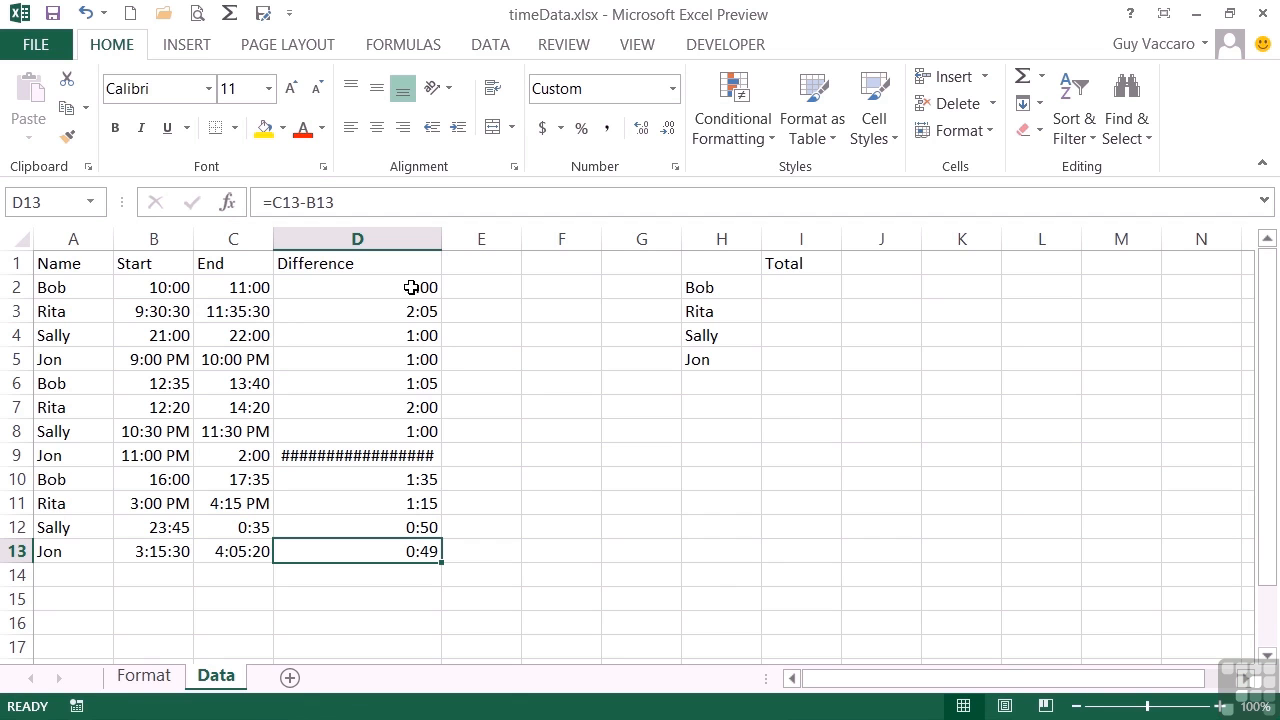
Step: Apply the custom number format h:mm:ss to the differences in D2:D13 and check cell D13
drag(411, 288, 412, 555)
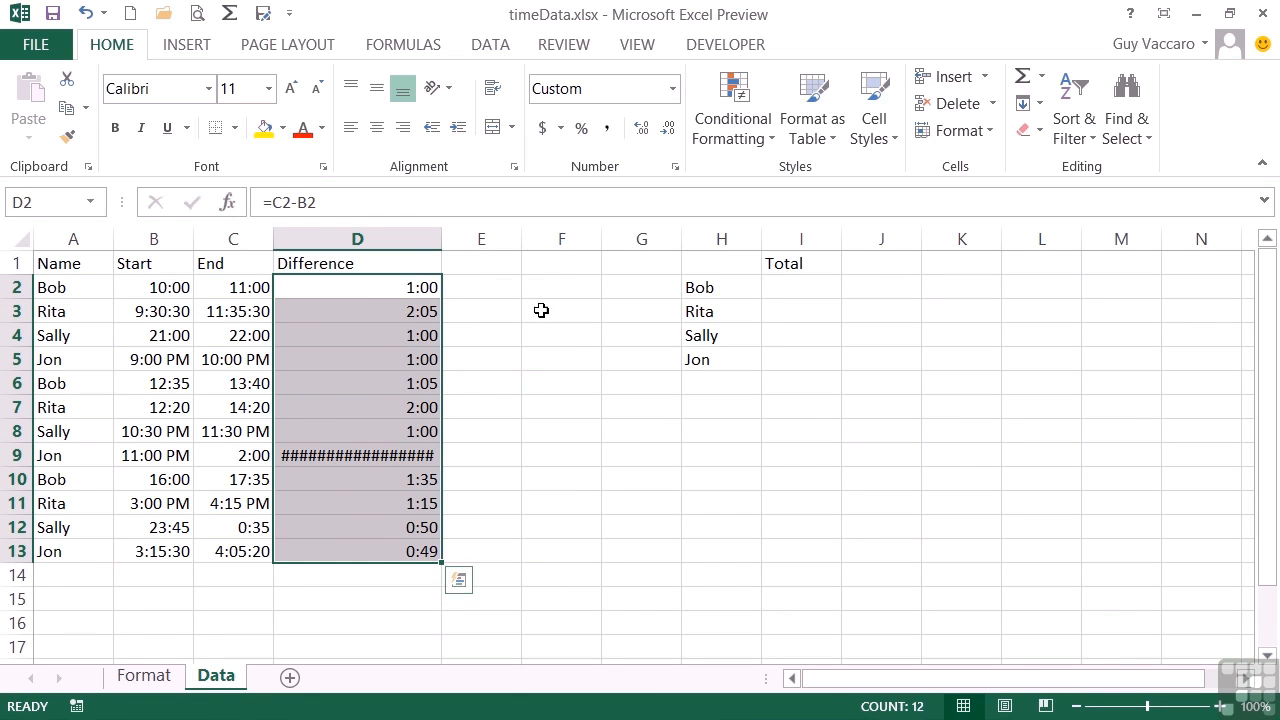
click(673, 89)
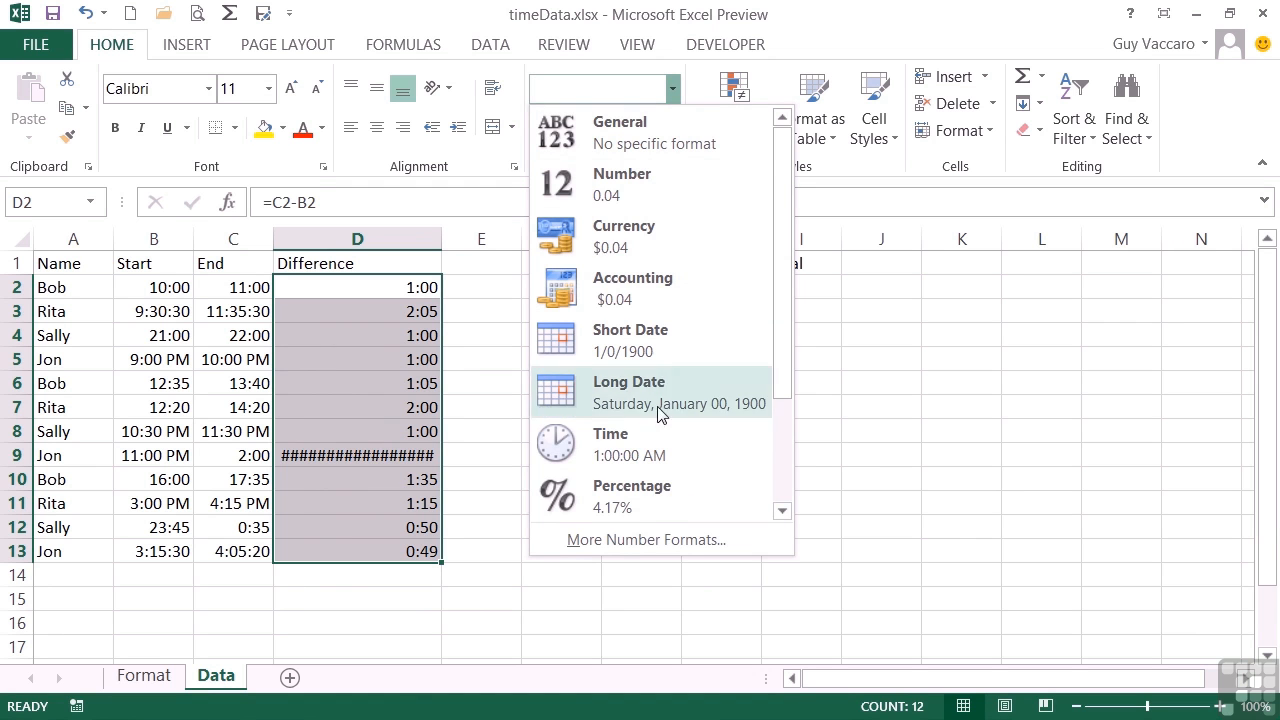
click(729, 541)
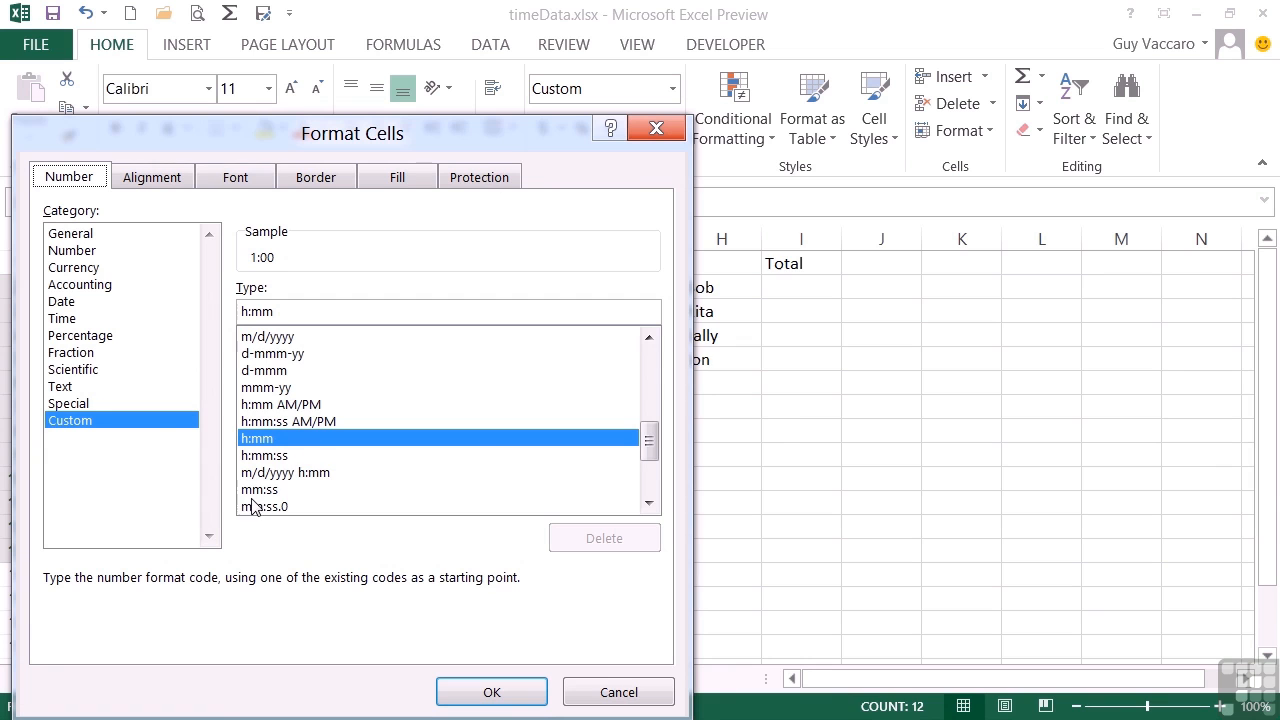
click(280, 457)
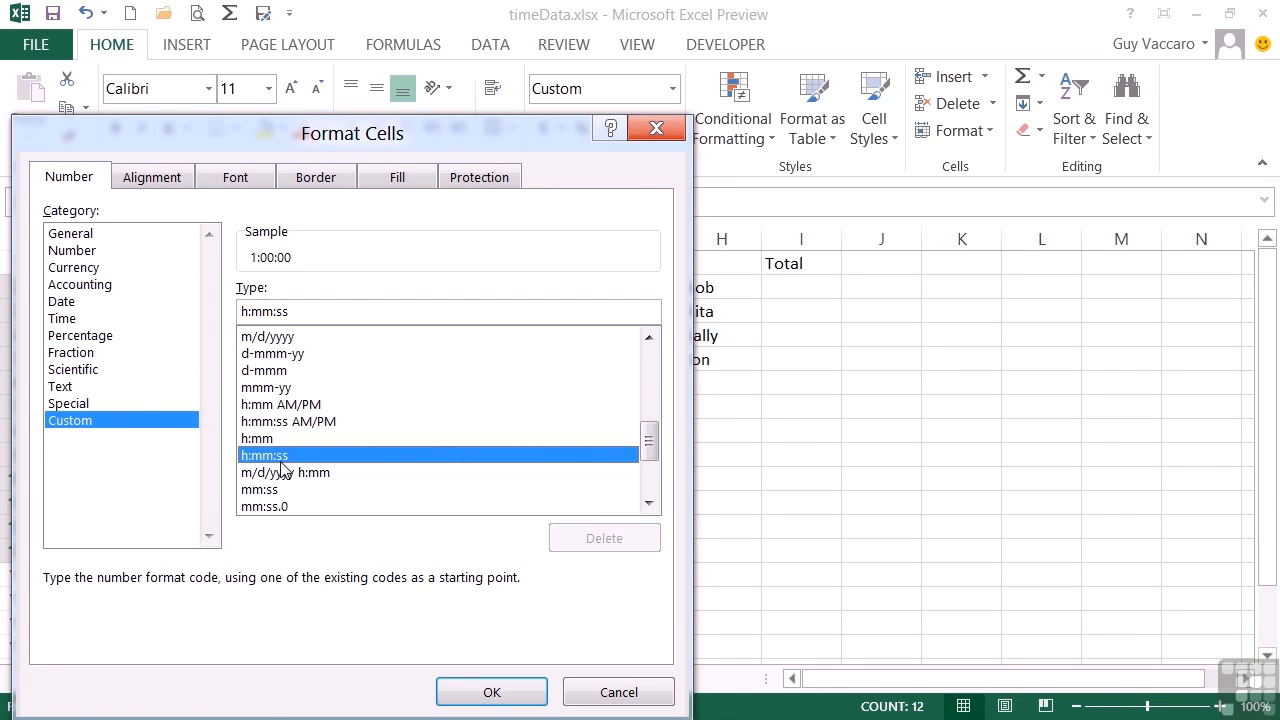
click(505, 695)
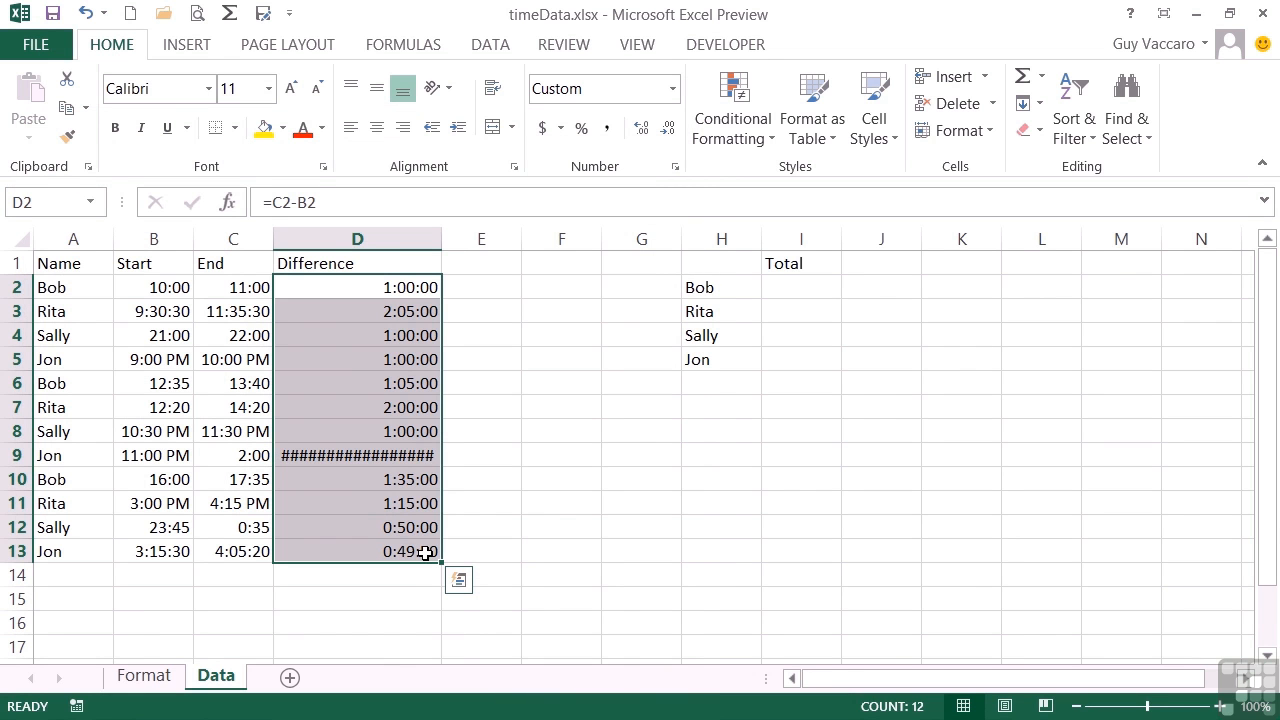
click(426, 553)
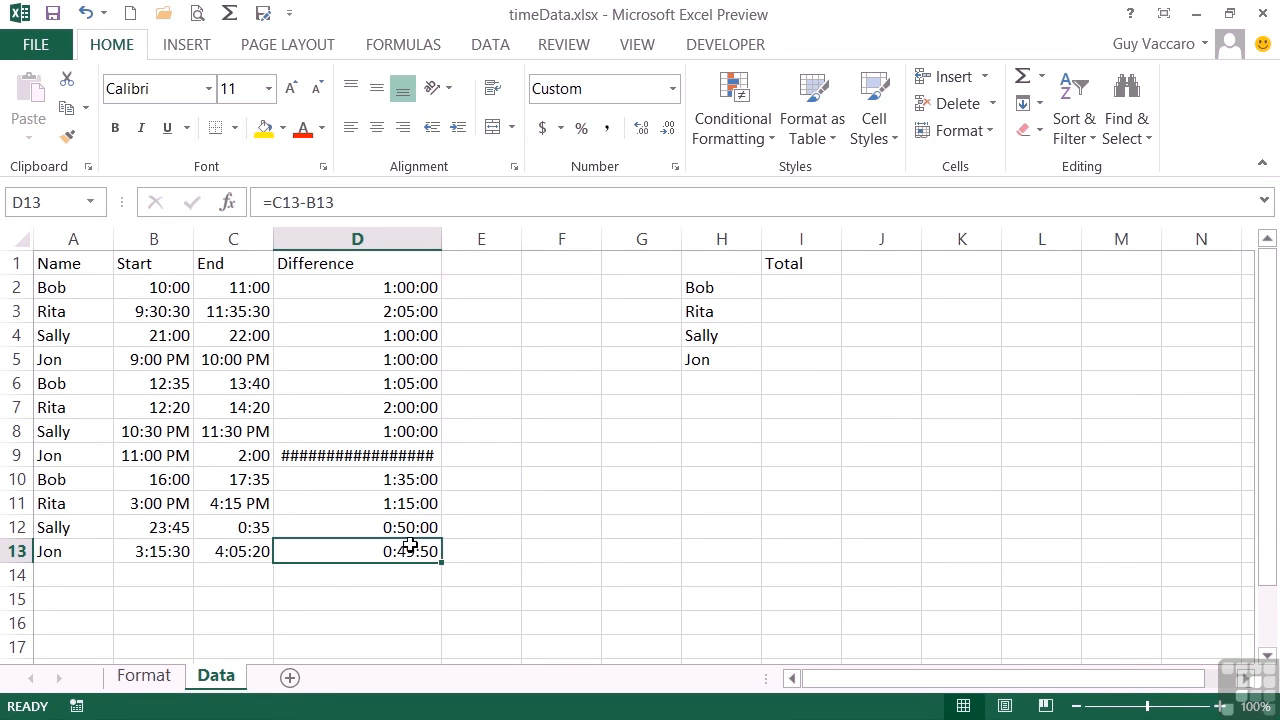
Step: Change the formula in cell D9 to =IF(C9<B9,(C9+1)-B9,C9-B9) so a shift past midnight gives a valid difference
click(360, 456)
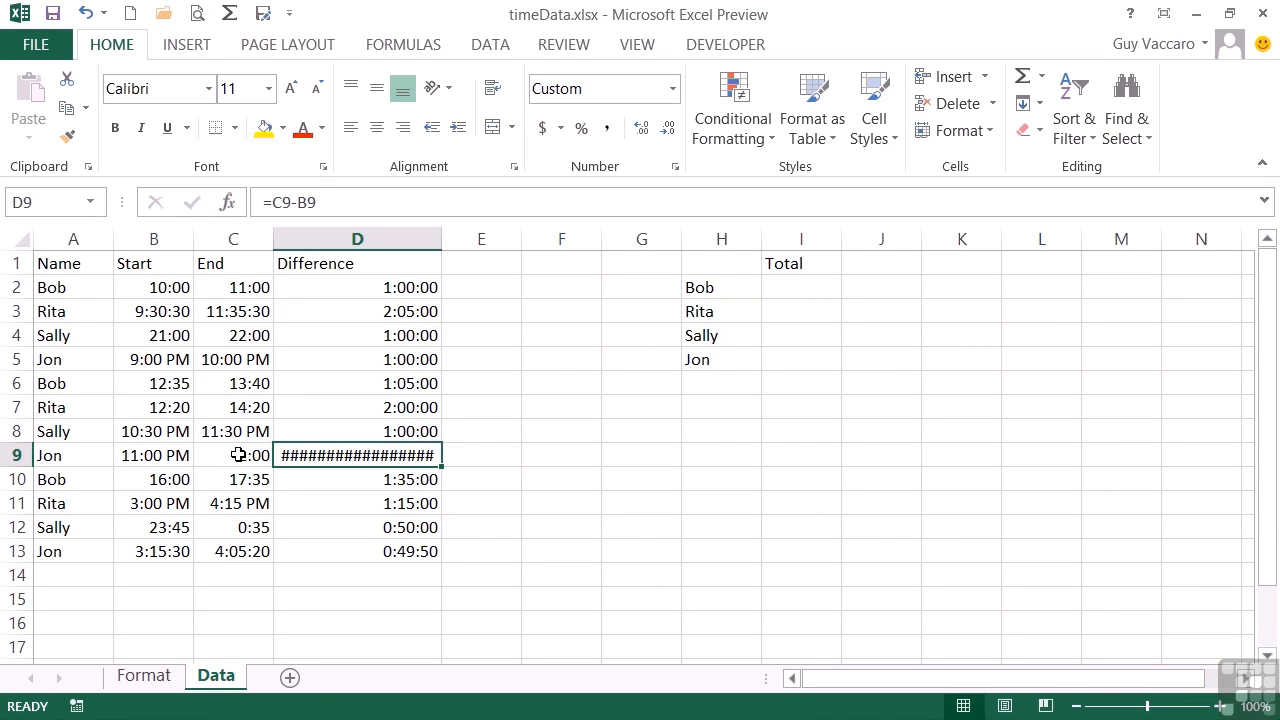
click(268, 202)
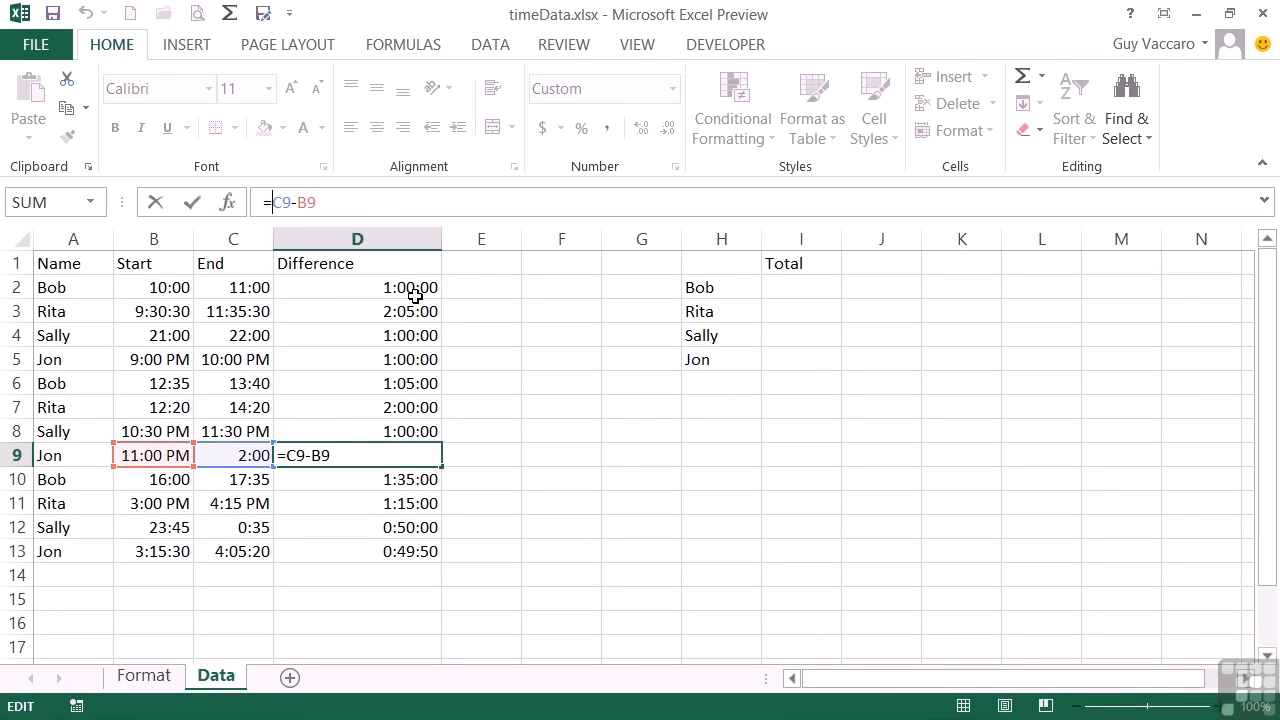
text(if()
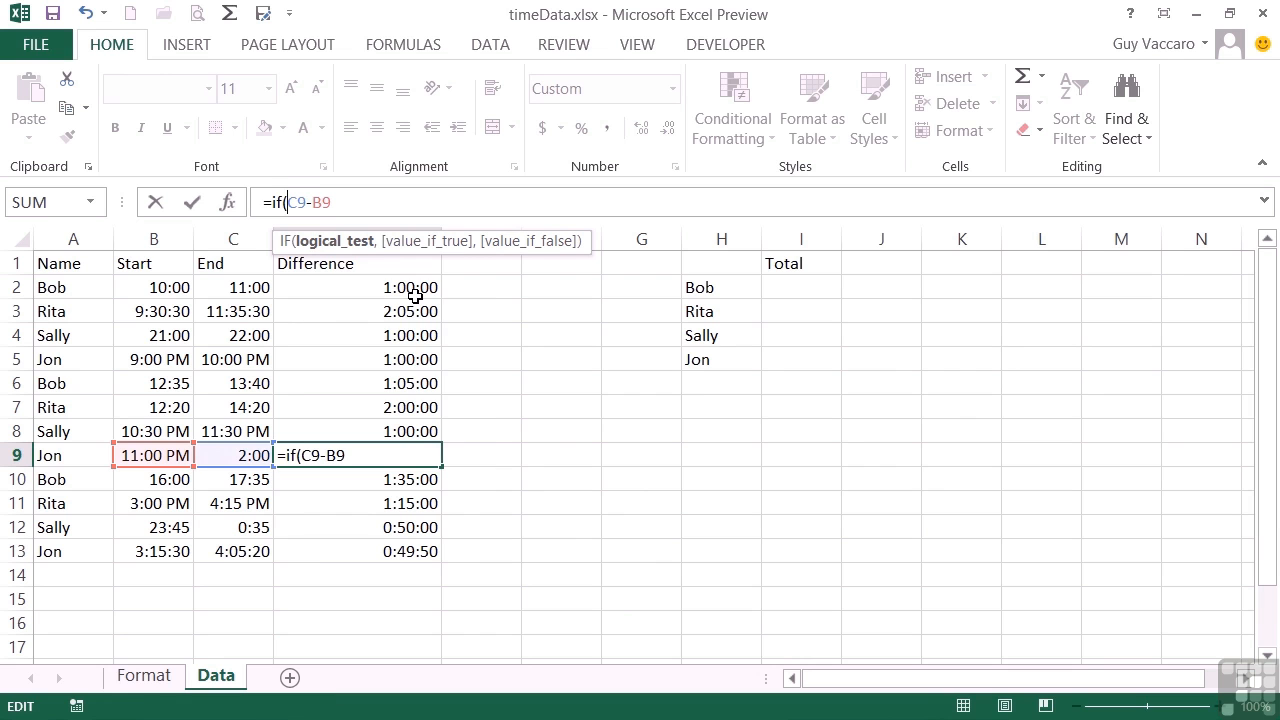
text(c9)
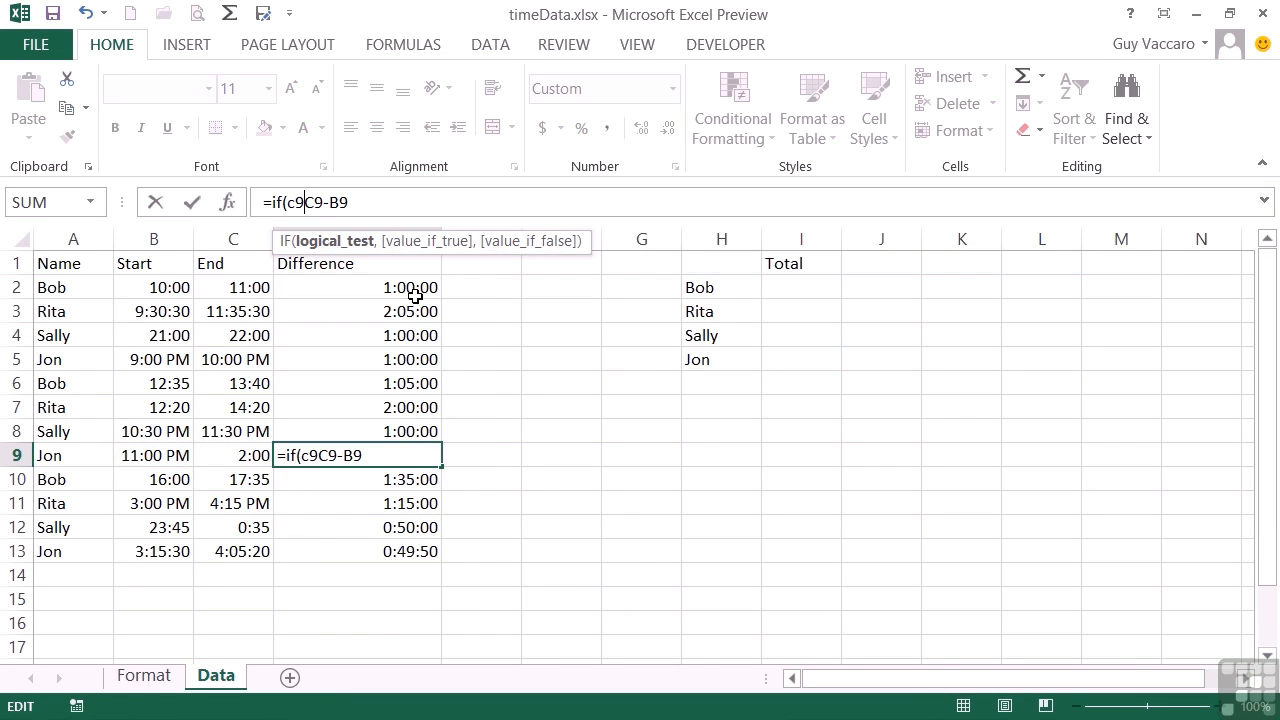
text(<b9,)
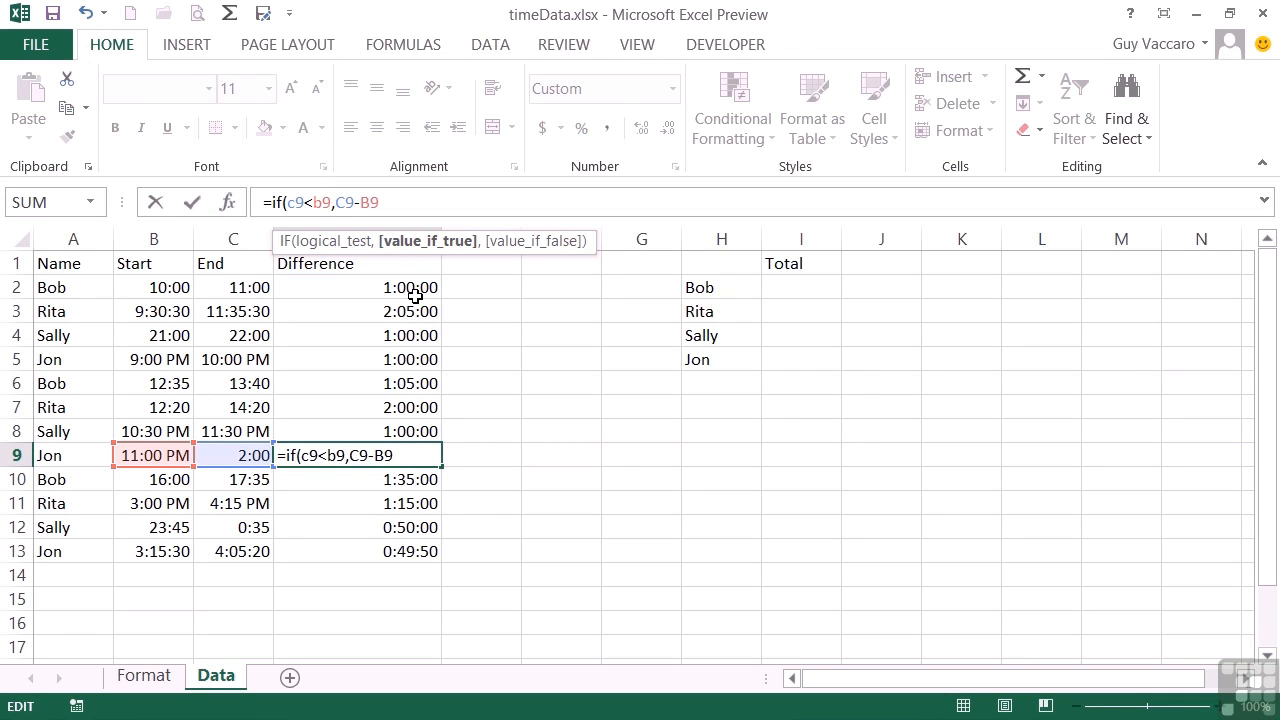
text((c9+1)
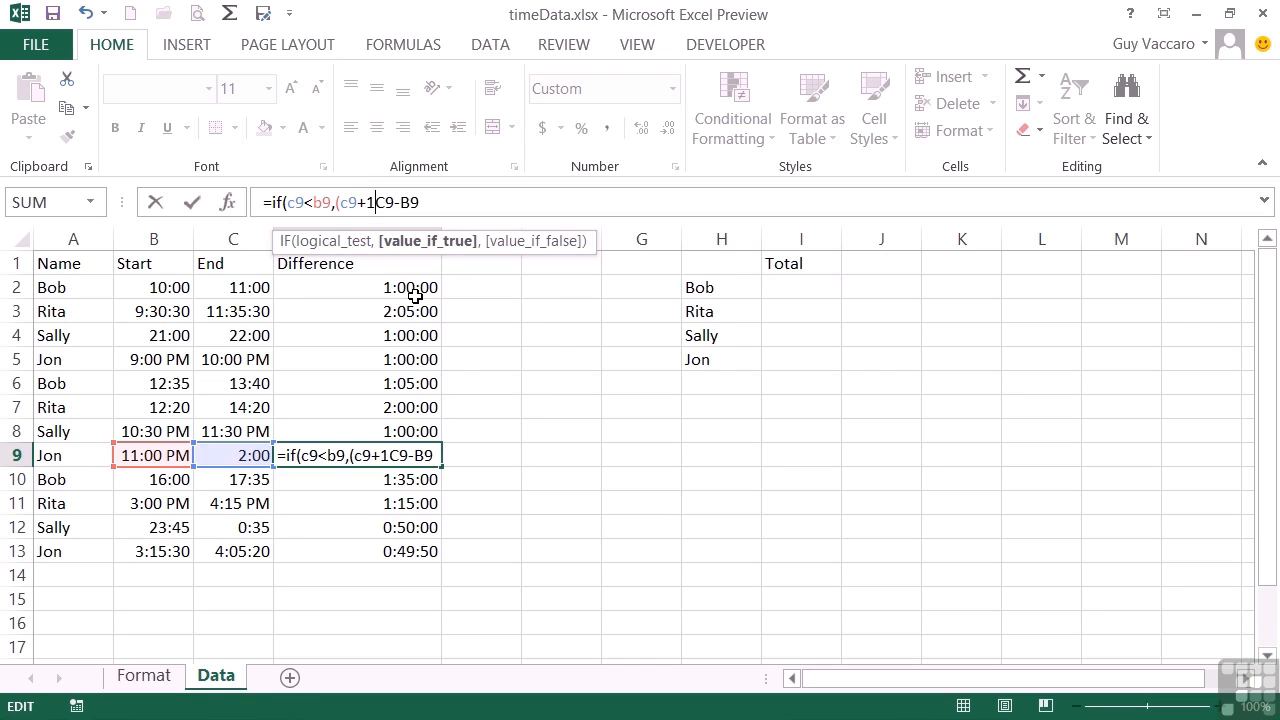
text())
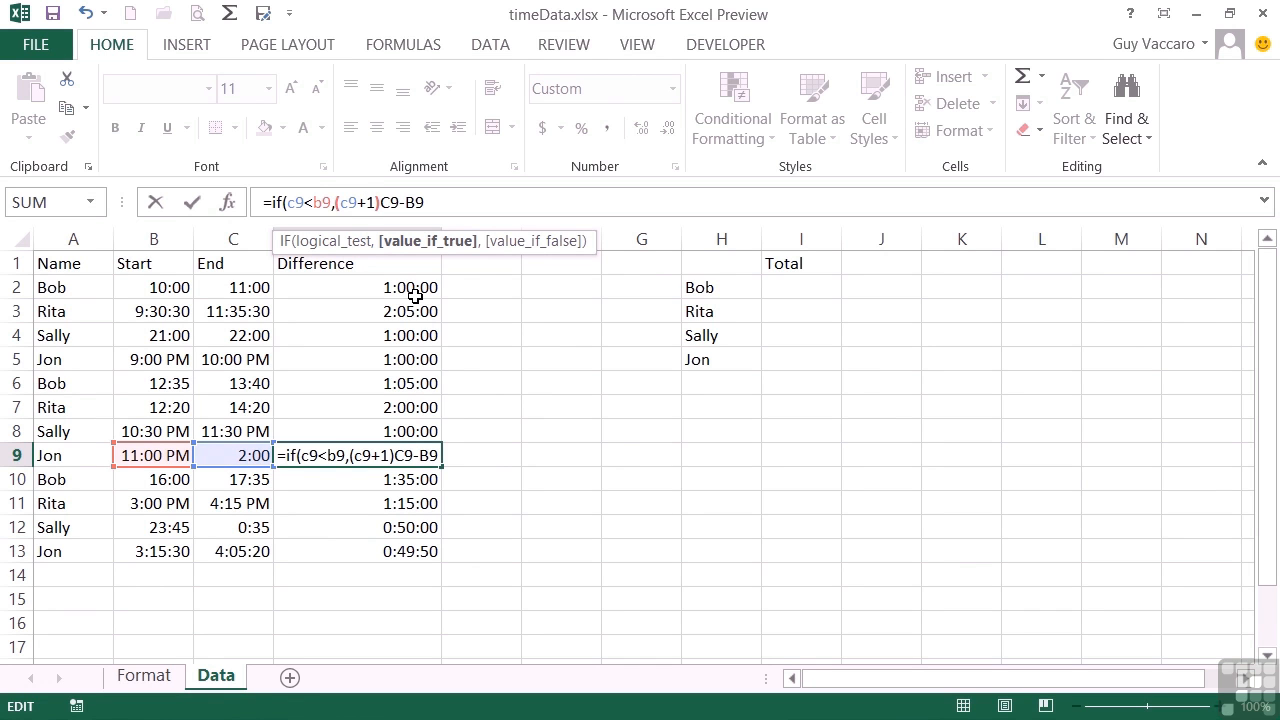
text(-b9,C9-B9)
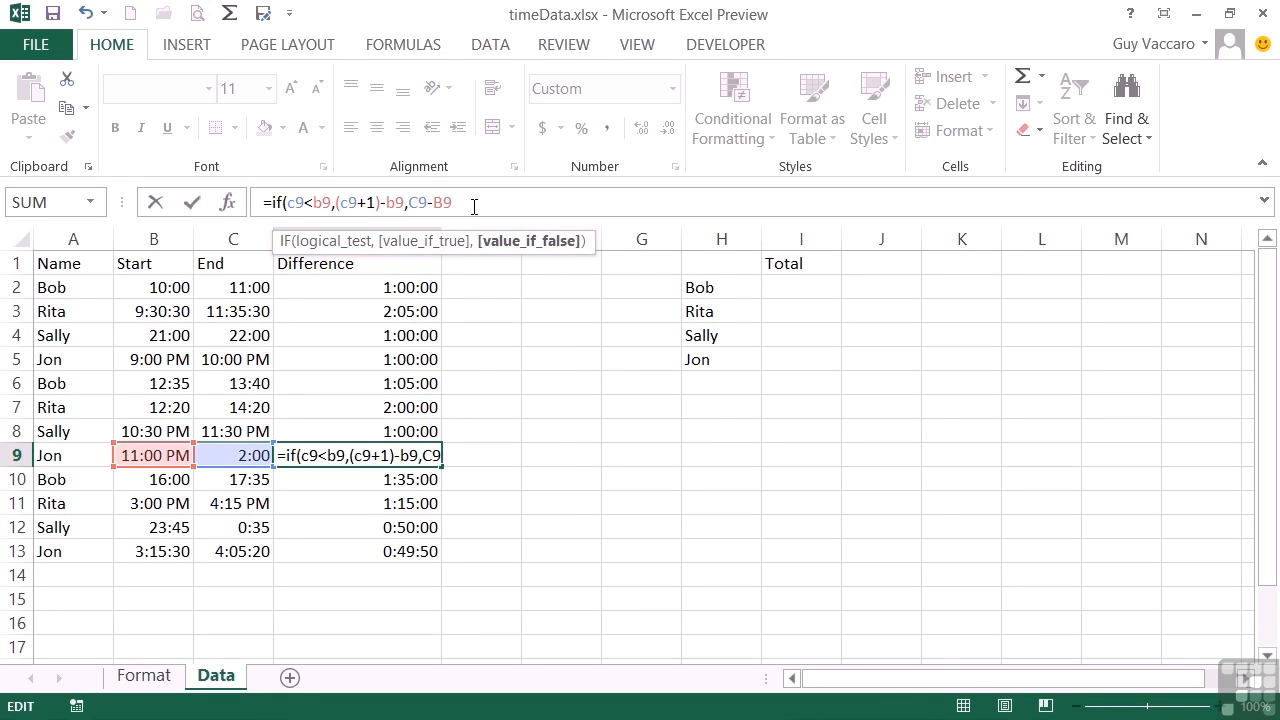
text())
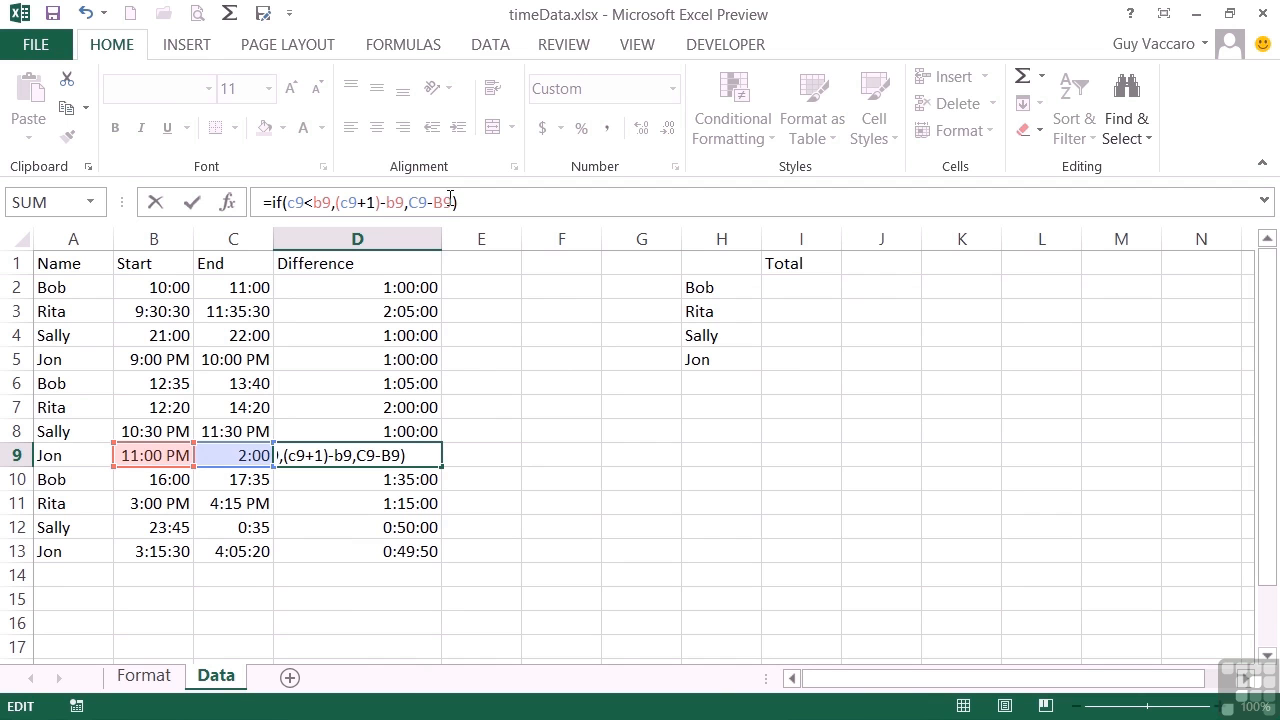
key(Return)
key(Up)
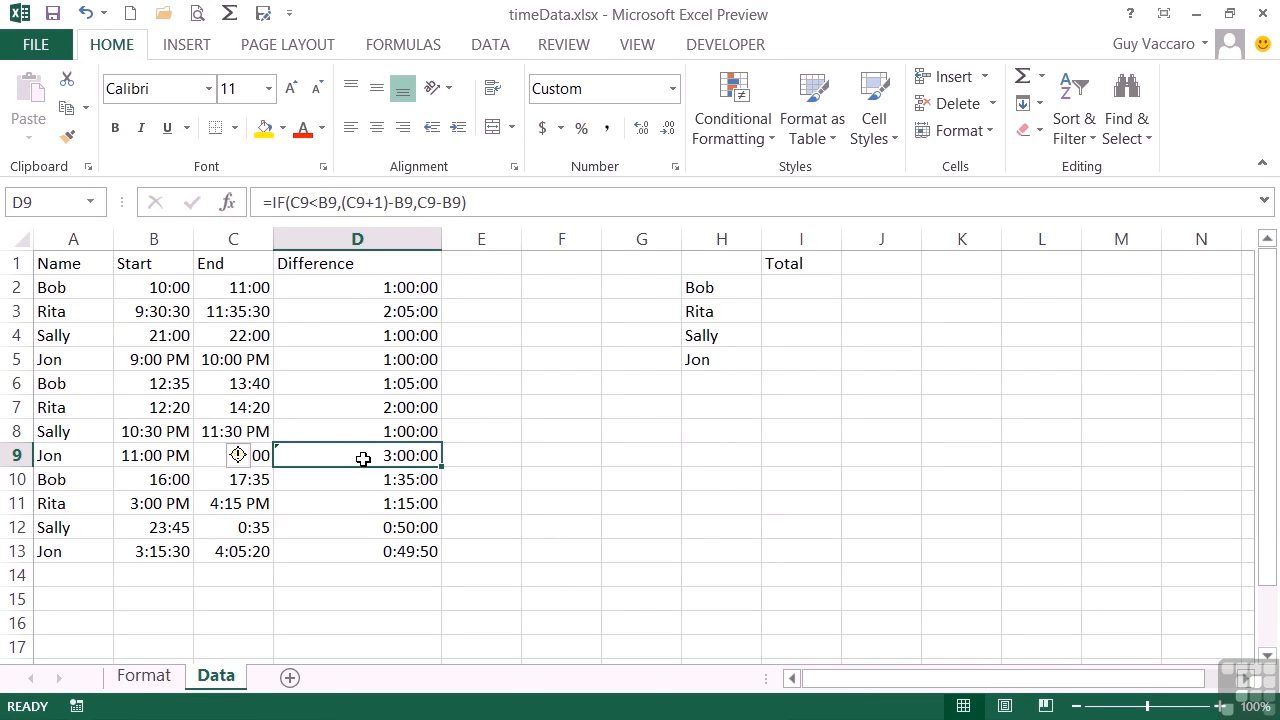
Step: Copy the IF formula from cell D9 to all differences in D2:D13 and recheck cell D9
key(ctrl+c)
drag(400, 285, 380, 540)
key(ctrl+v)
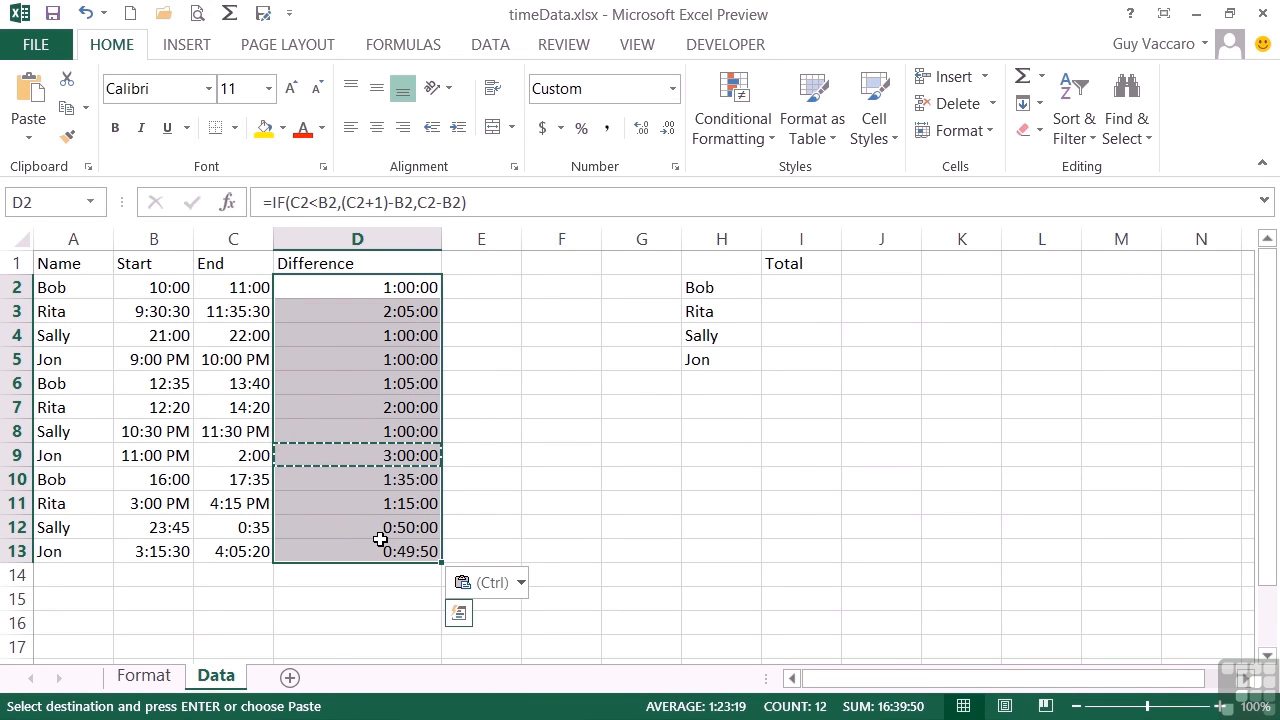
click(353, 455)
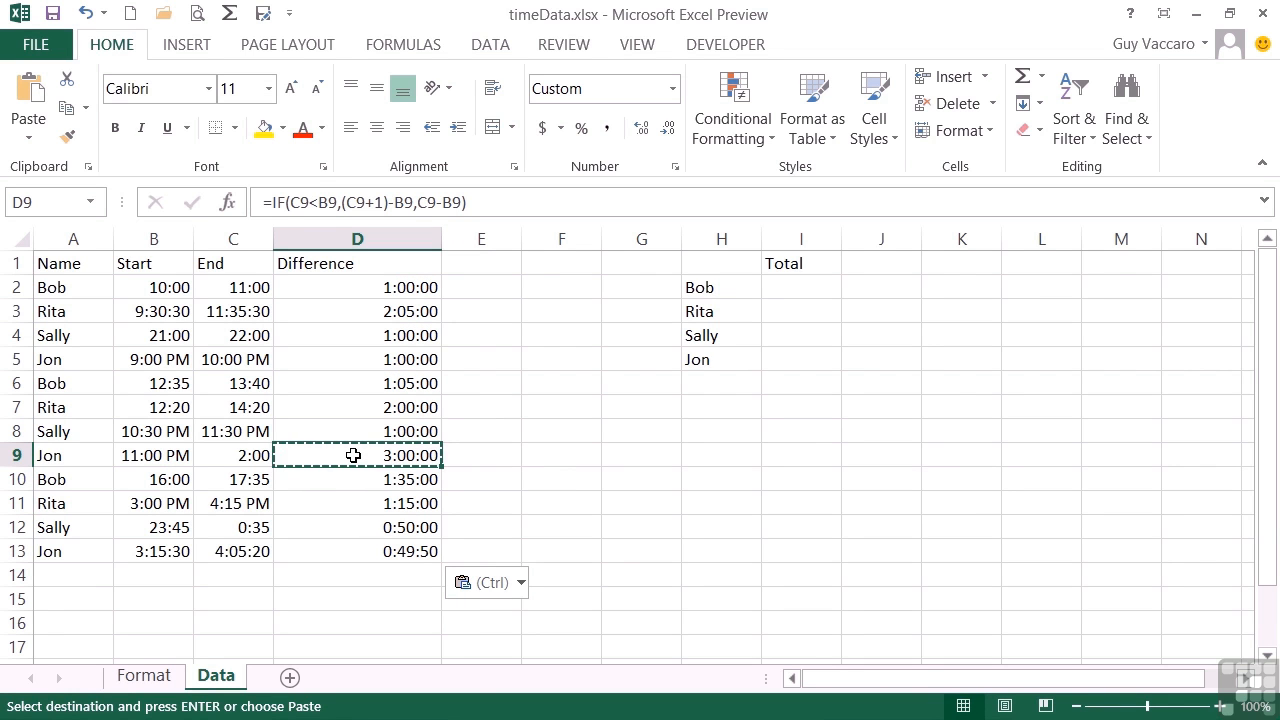